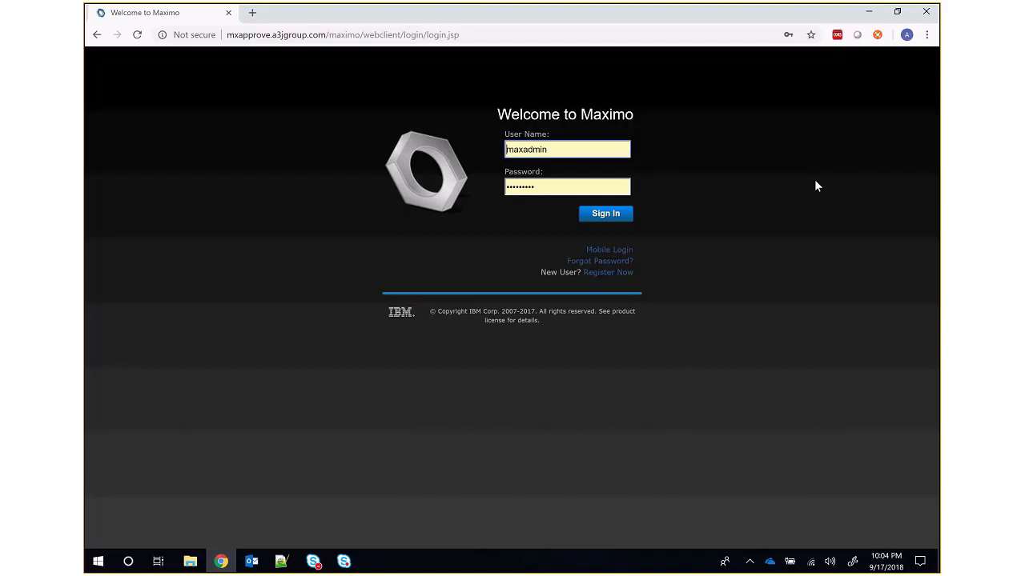
# Sign in to Maximo with the prefilled credentials and open the Database Configuration application
pyautogui.click(618, 215)
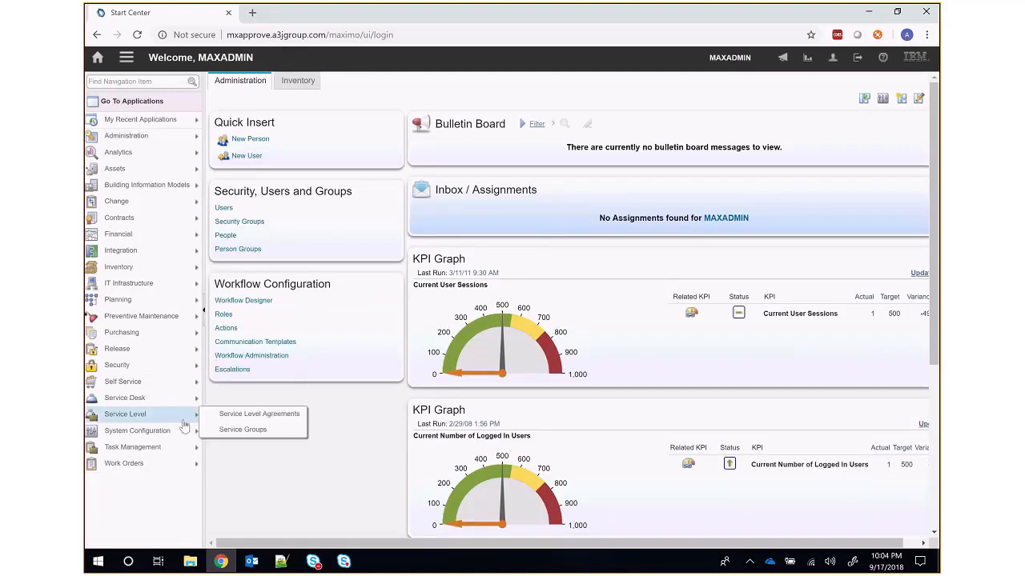
pyautogui.moveTo(160, 431)
pyautogui.moveTo(296, 429)
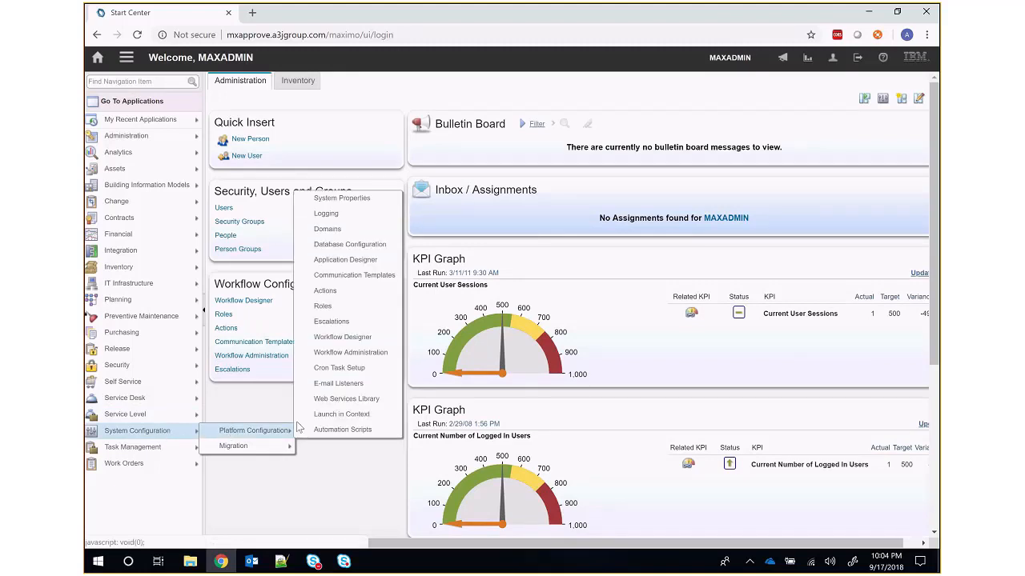
pyautogui.click(350, 244)
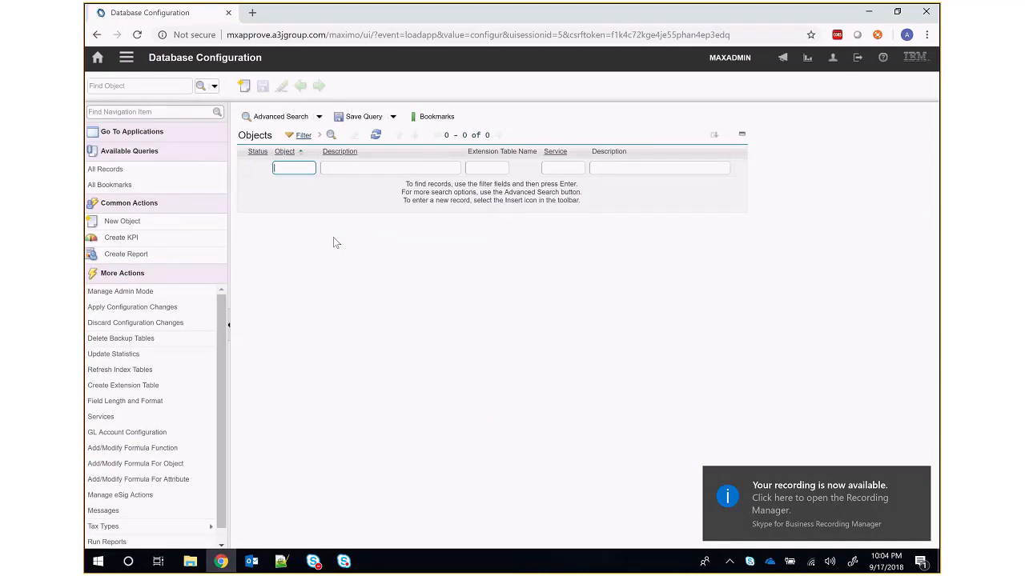
# Search the objects for worklog and open the WORKLOG object record
pyautogui.write('worklog')
pyautogui.press('Return')
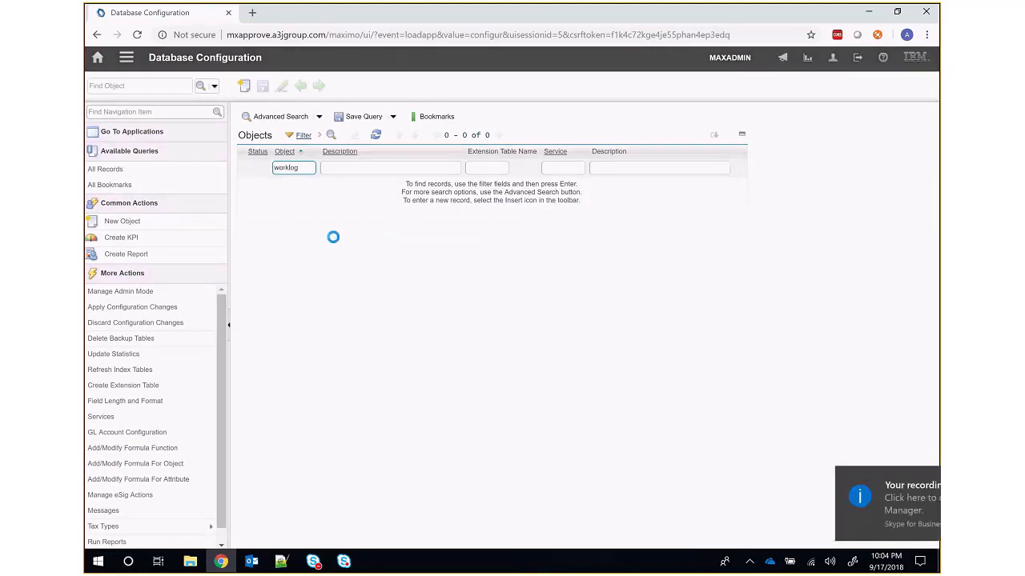
pyautogui.click(291, 185)
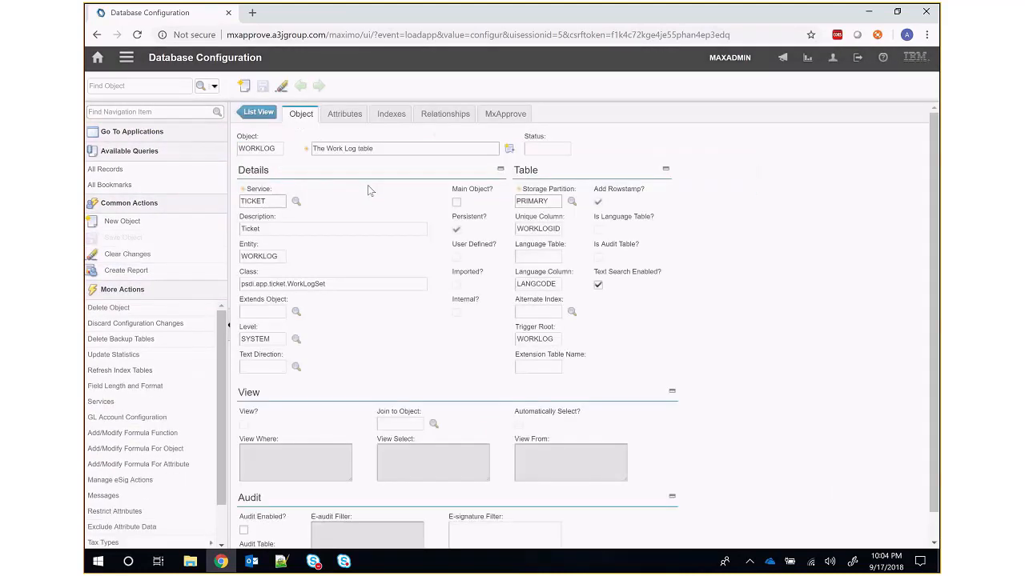
# Filter the WORKLOG object's attributes by "record" and check the length of RECORDKEY
pyautogui.click(346, 115)
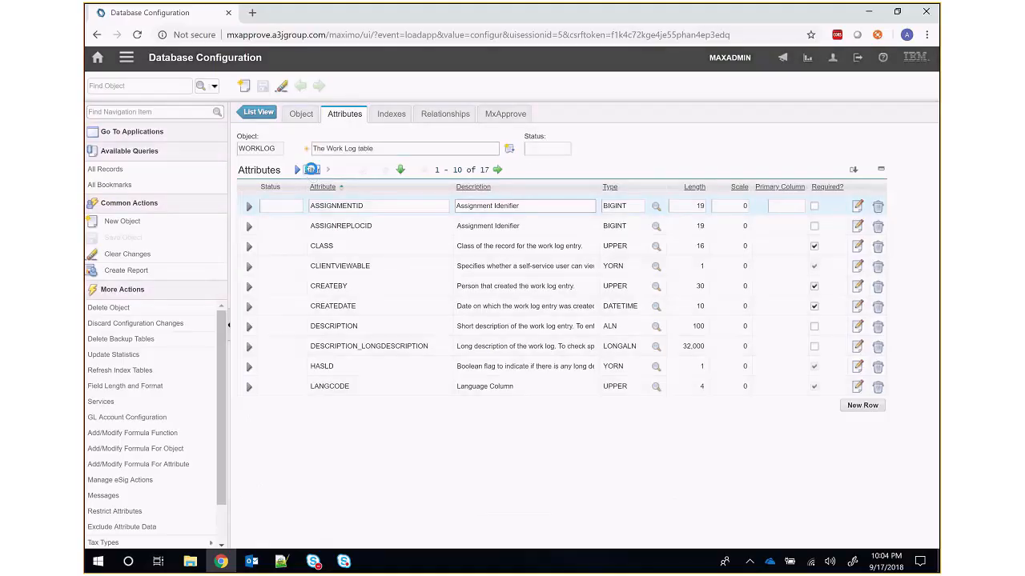
pyautogui.click(310, 170)
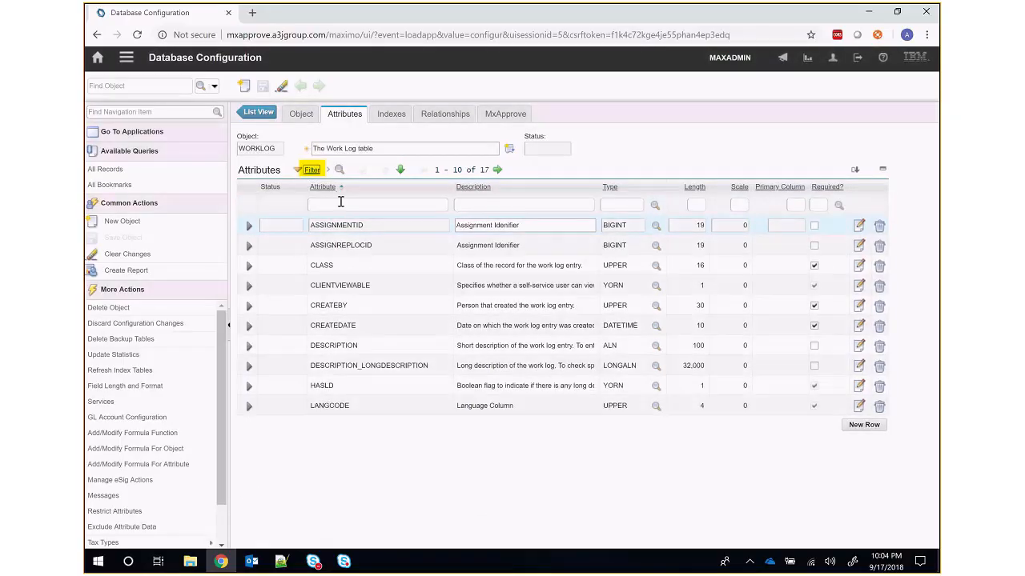
pyautogui.click(341, 204)
pyautogui.write('record')
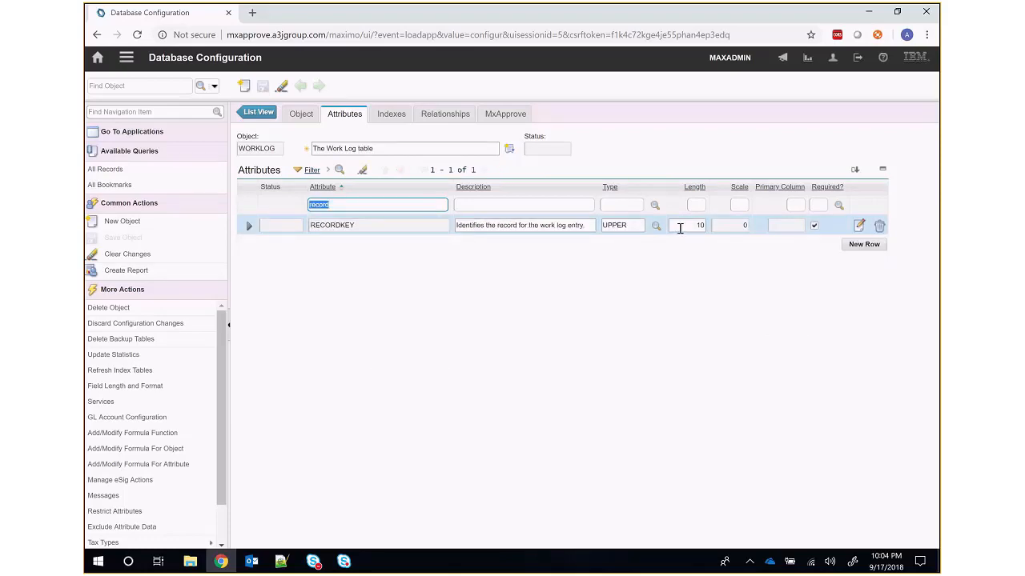
pyautogui.click(692, 228)
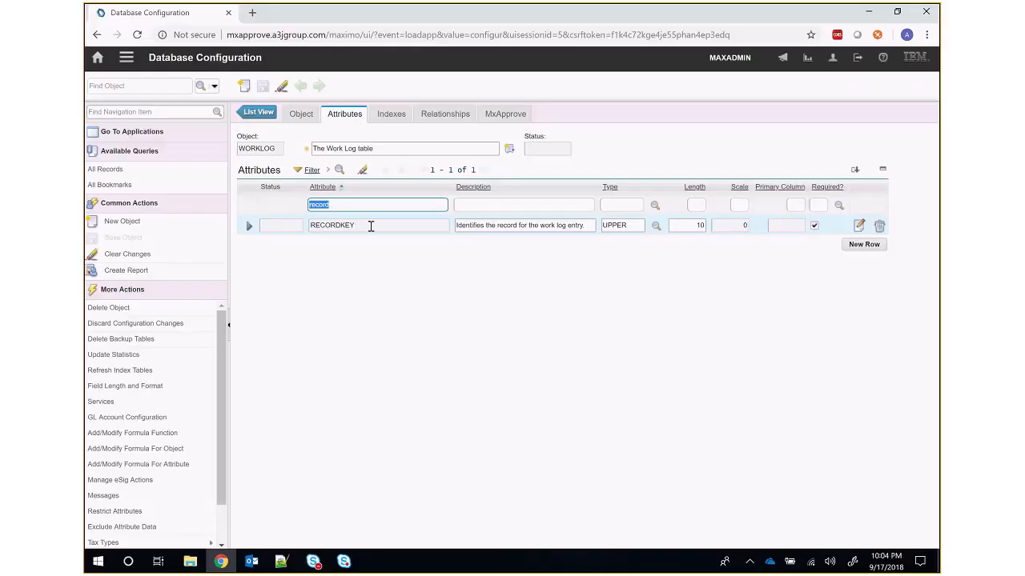
# Find the LOCATIONS object, filter its attributes by "location" and check the length of the LOCATION attribute
pyautogui.click(171, 87)
pyautogui.write('locations')
pyautogui.press('Return')
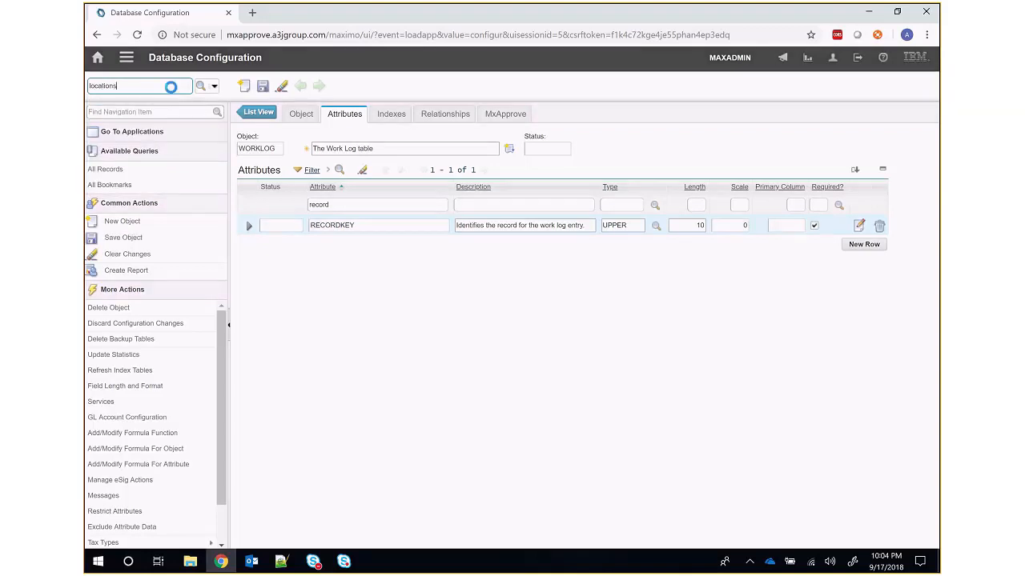
pyautogui.click(329, 206)
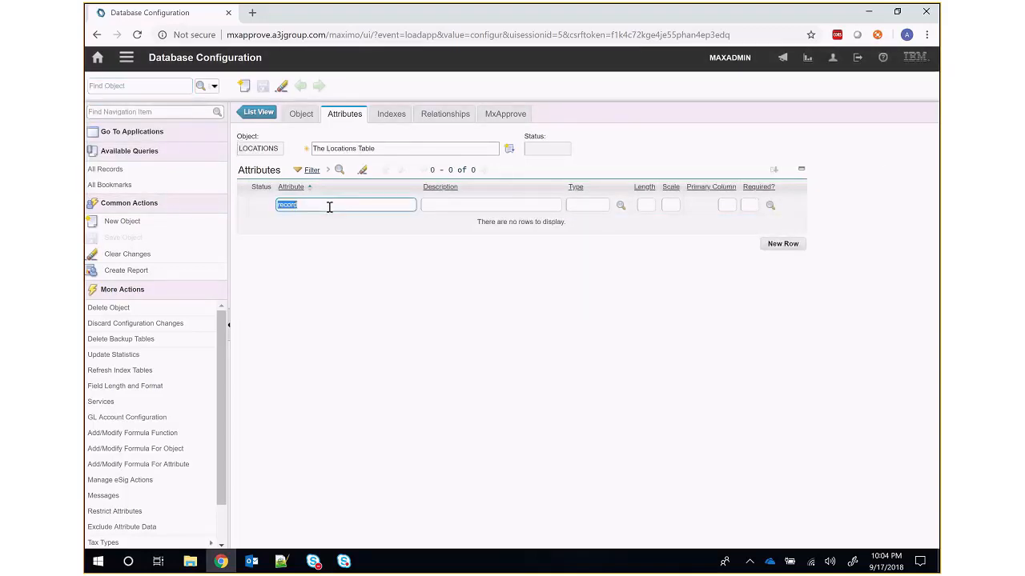
pyautogui.write('location')
pyautogui.press('Return')
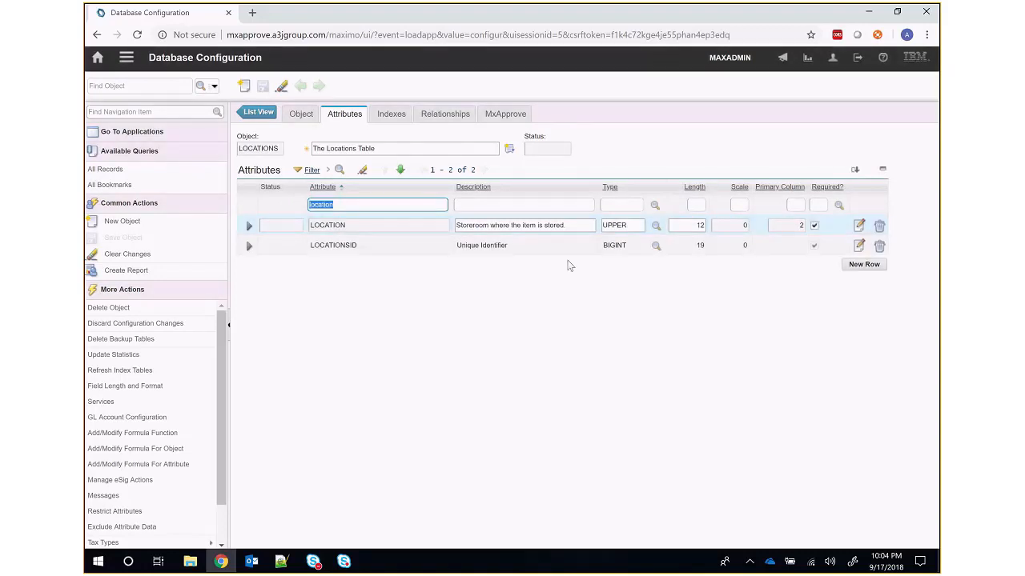
pyautogui.click(698, 224)
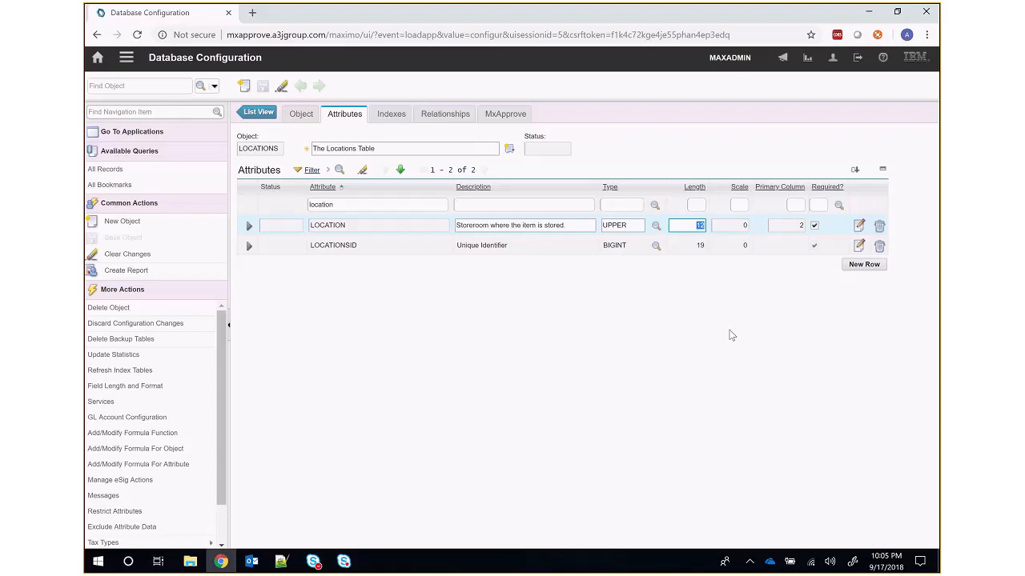
# Go back to the WORKLOG object and filter its attributes by "record"
pyautogui.click(159, 84)
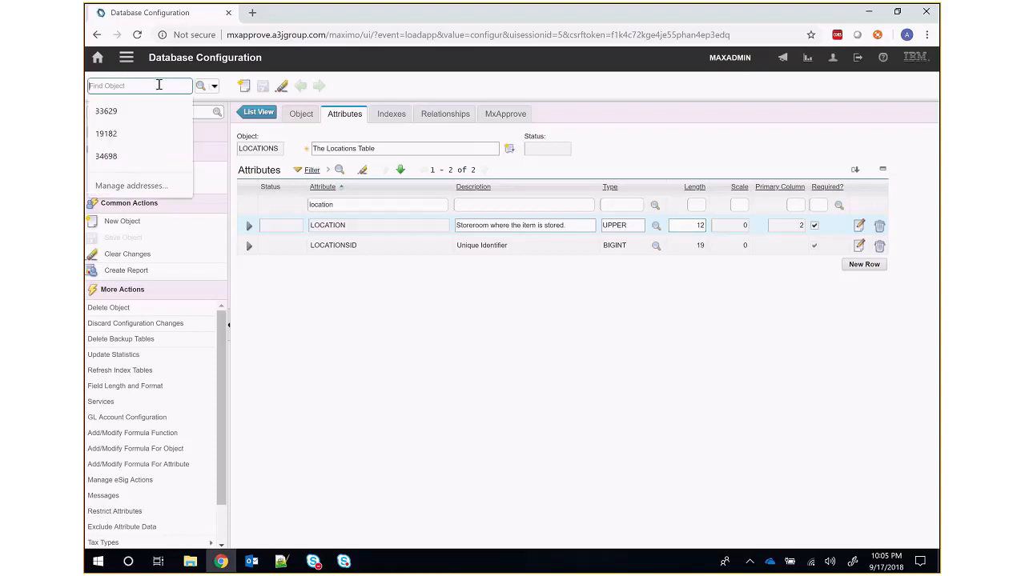
pyautogui.write('worklog')
pyautogui.press('Return')
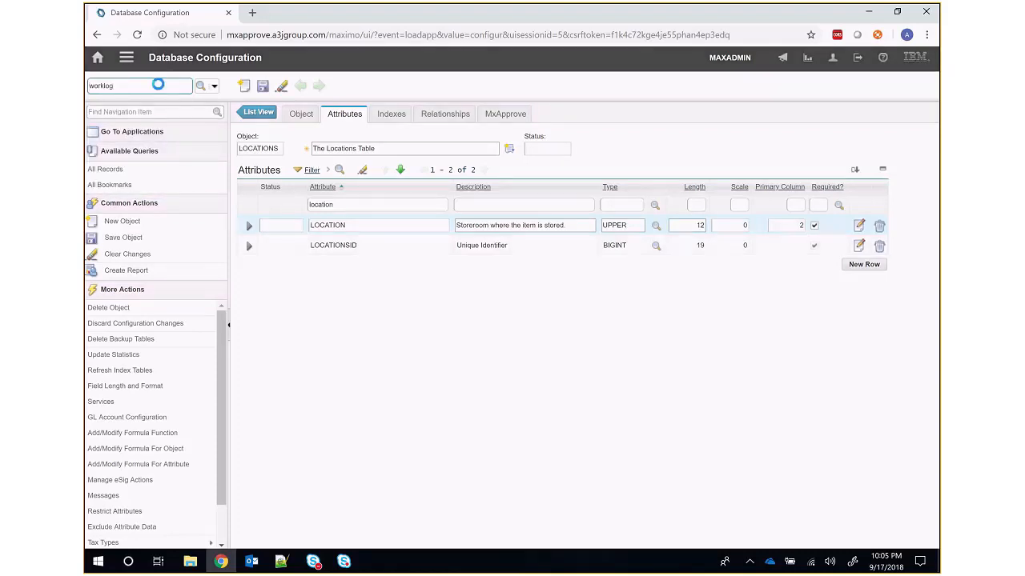
pyautogui.click(324, 203)
pyautogui.write('rec')
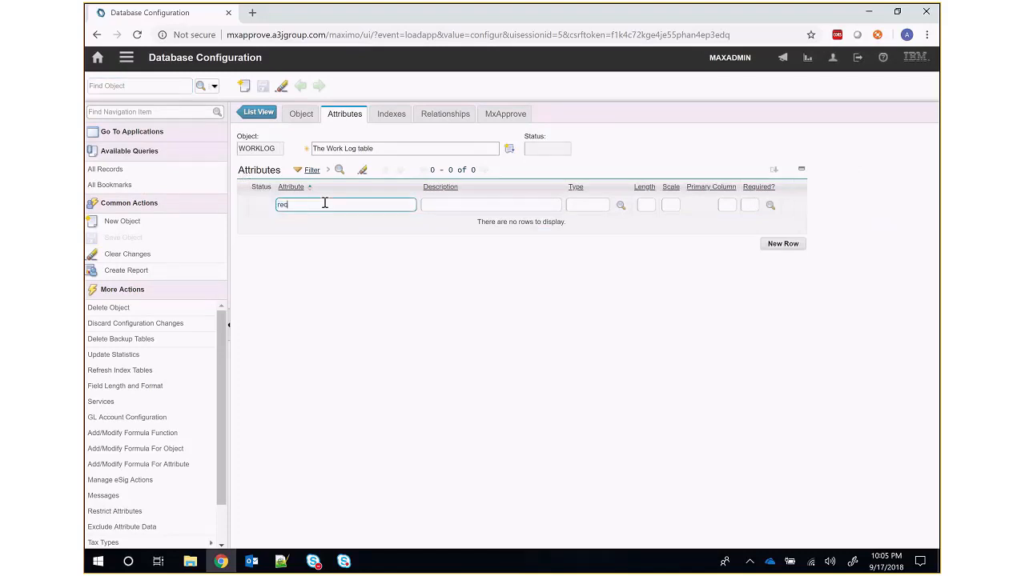
pyautogui.write('ord')
pyautogui.press('Return')
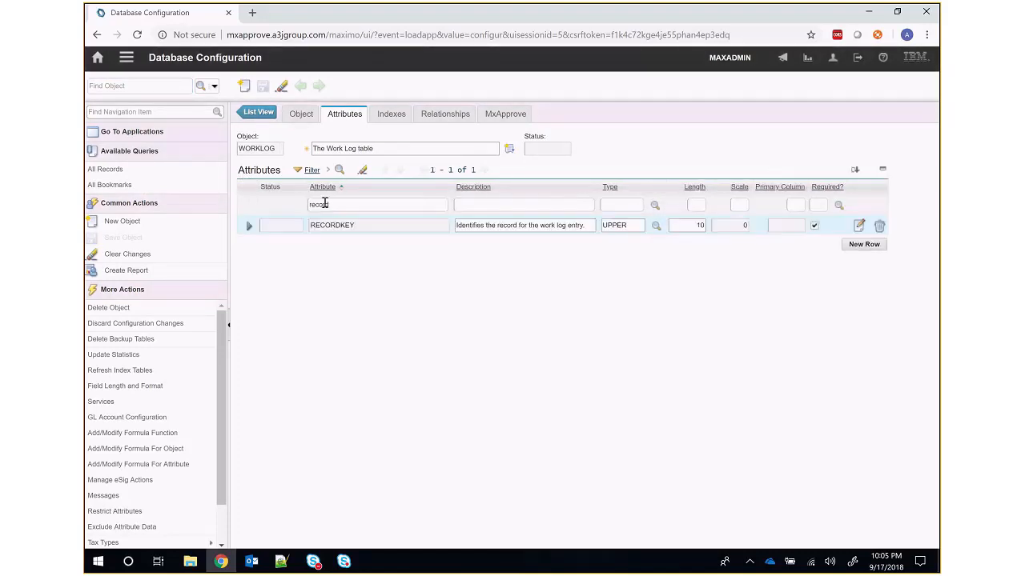
# Set the length of the RECORDKEY attribute to 12 and save the WORKLOG object
pyautogui.click(683, 225)
pyautogui.write('12')
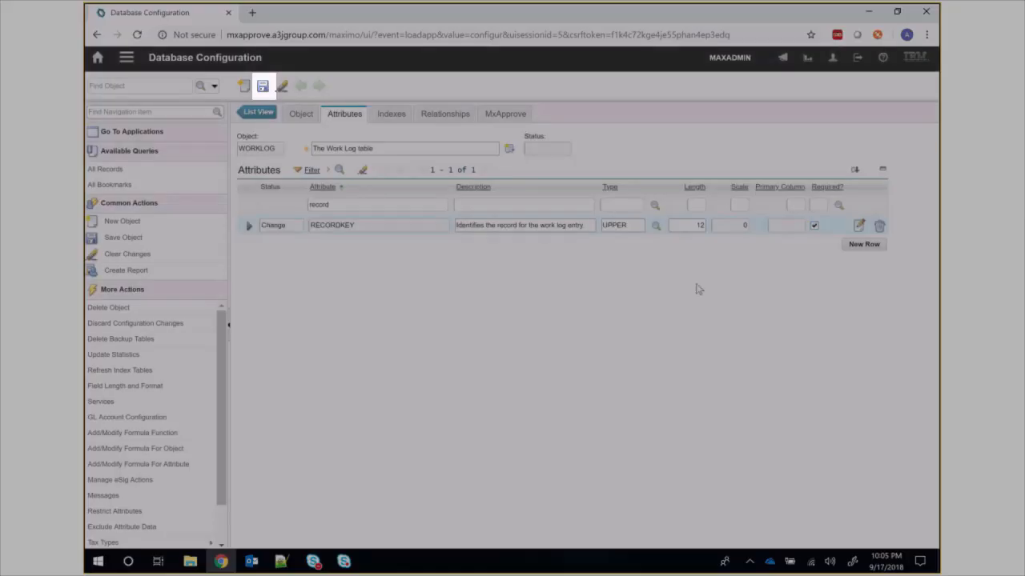
pyautogui.click(263, 85)
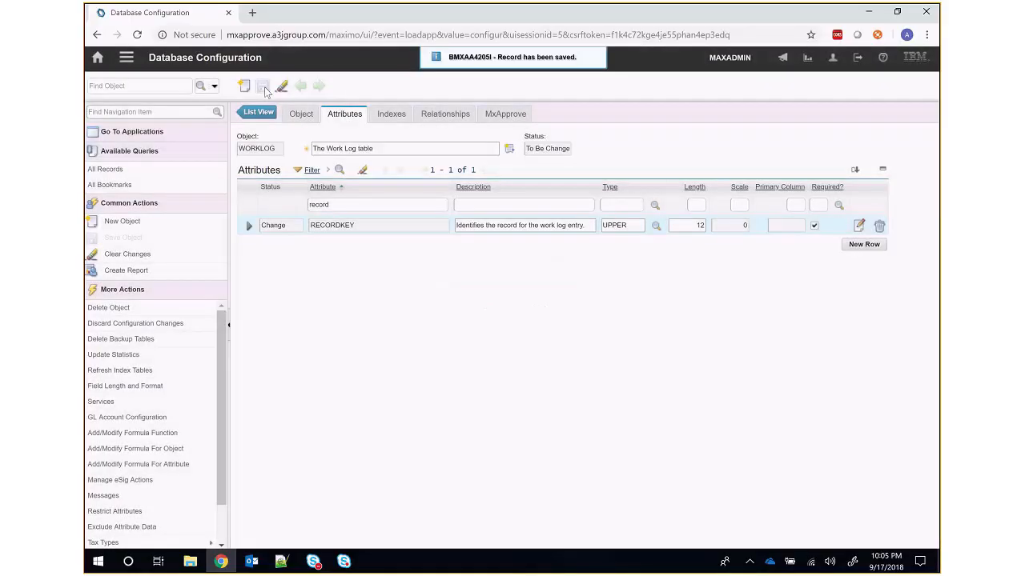
# Return to the object list and clear the object filter to list all objects
pyautogui.click(258, 112)
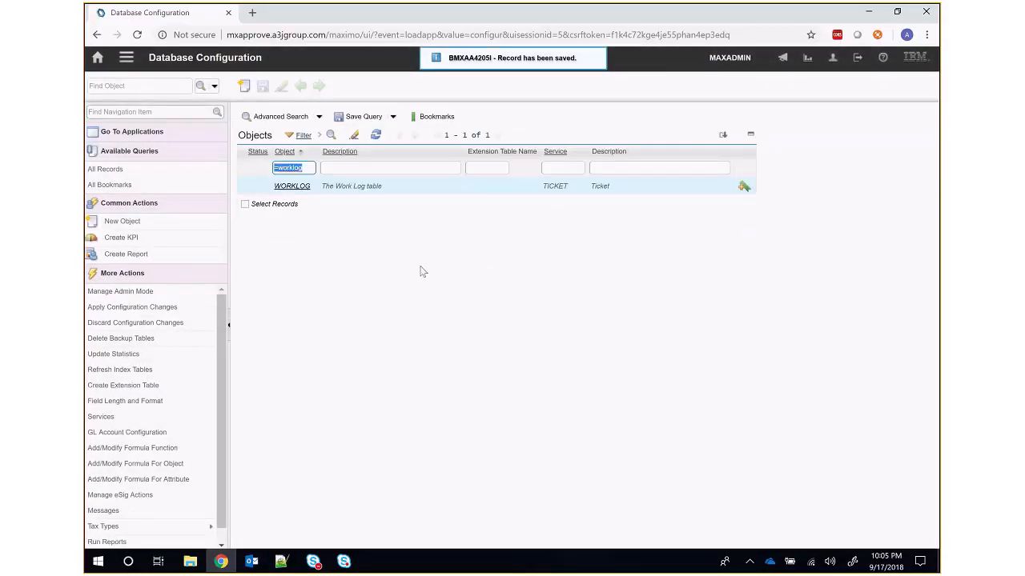
pyautogui.press('BackSpace')
pyautogui.press('Return')
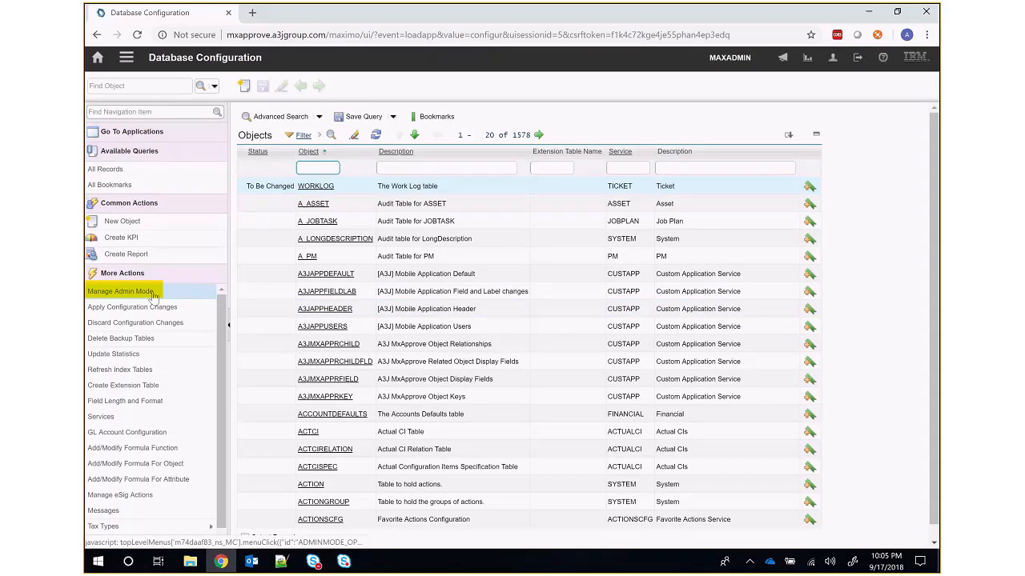
# Turn Admin Mode on, refreshing the status until the process completes, and close the dialog
pyautogui.click(153, 293)
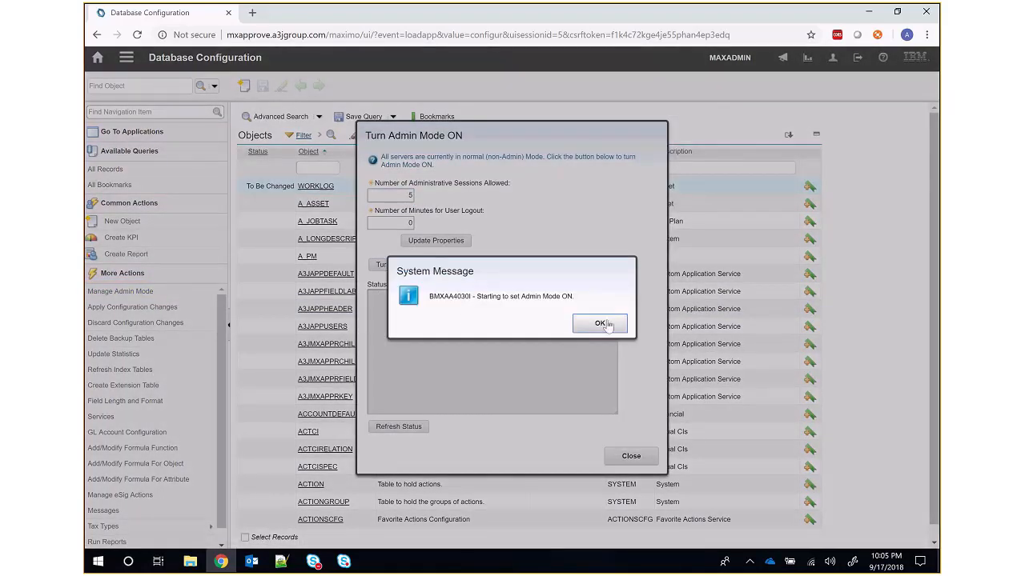
pyautogui.click(606, 323)
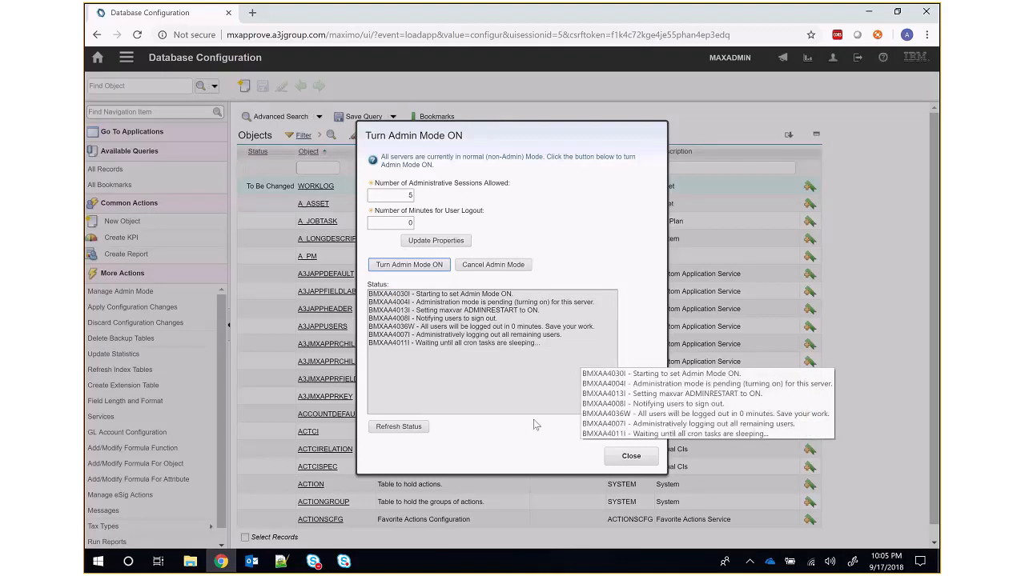
pyautogui.click(408, 427)
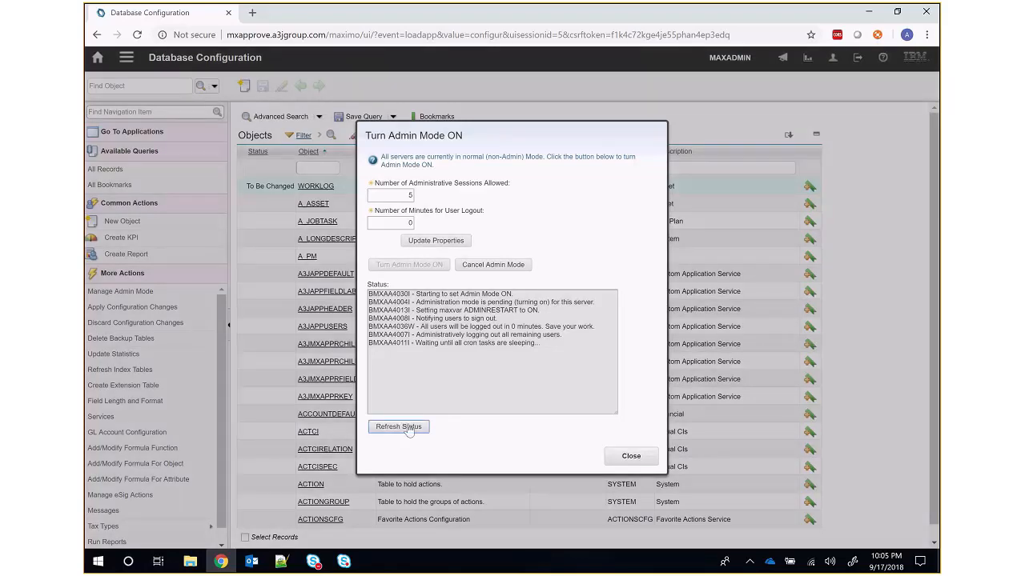
pyautogui.click(408, 426)
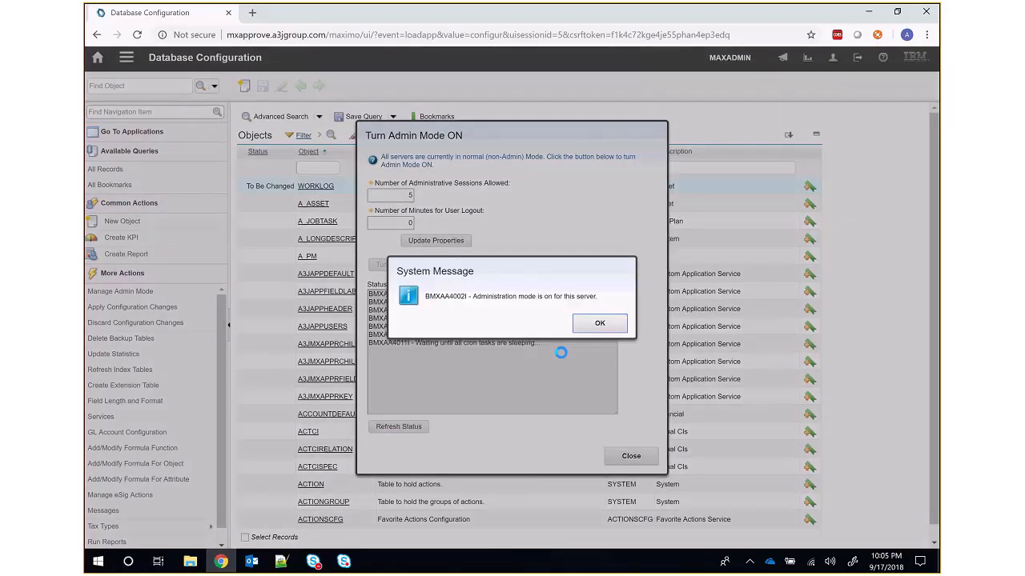
pyautogui.click(600, 322)
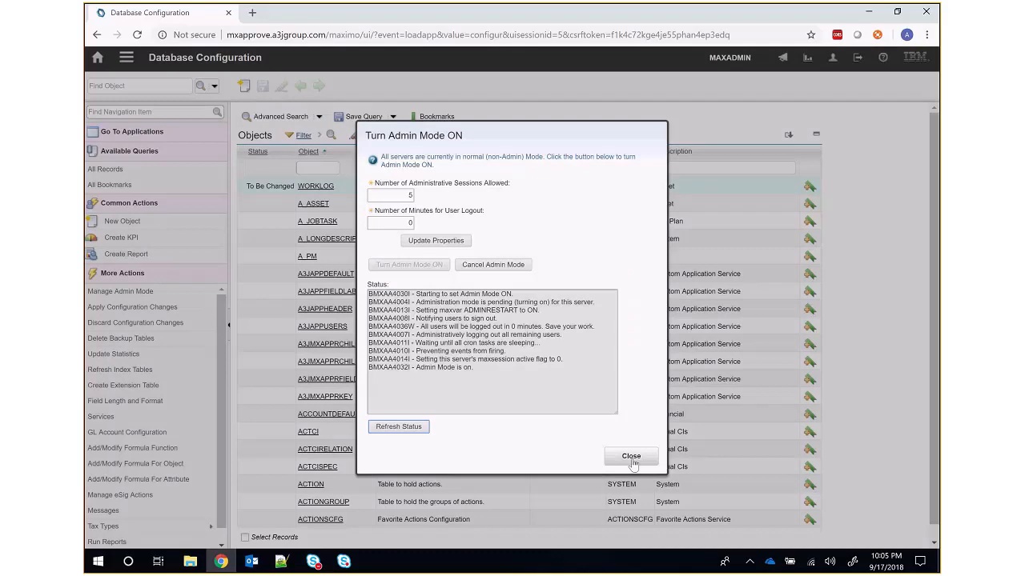
pyautogui.click(632, 458)
# Apply the configuration changes, confirming a current backup exists, and refresh the status until the structural database configuration finishes
pyautogui.click(160, 306)
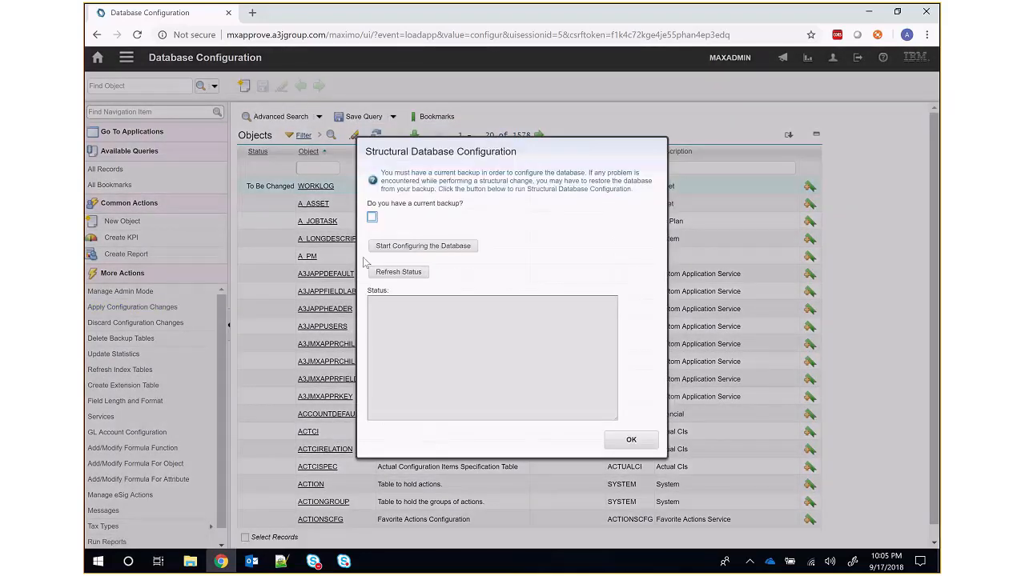
pyautogui.click(373, 219)
pyautogui.click(434, 249)
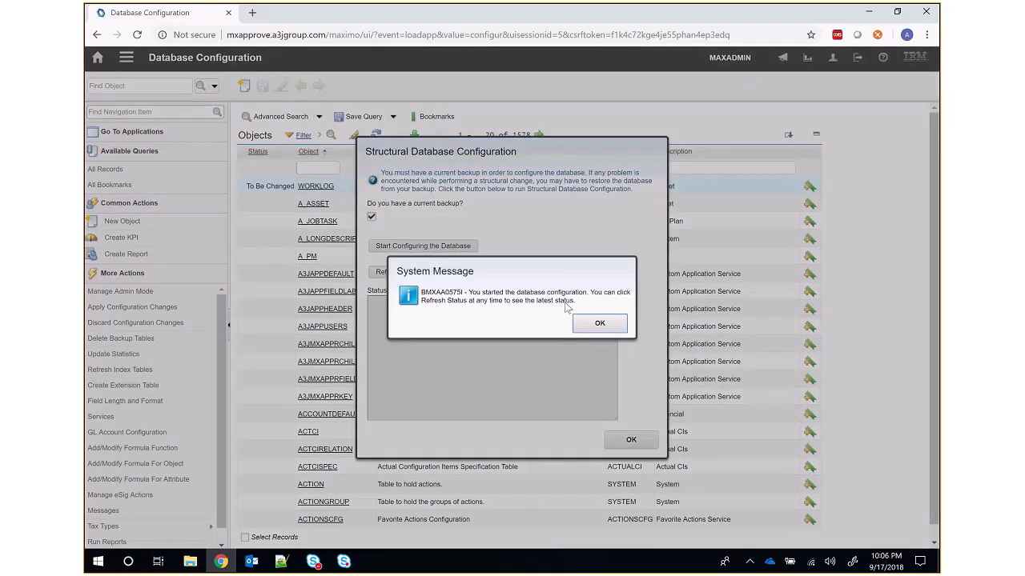
pyautogui.click(594, 325)
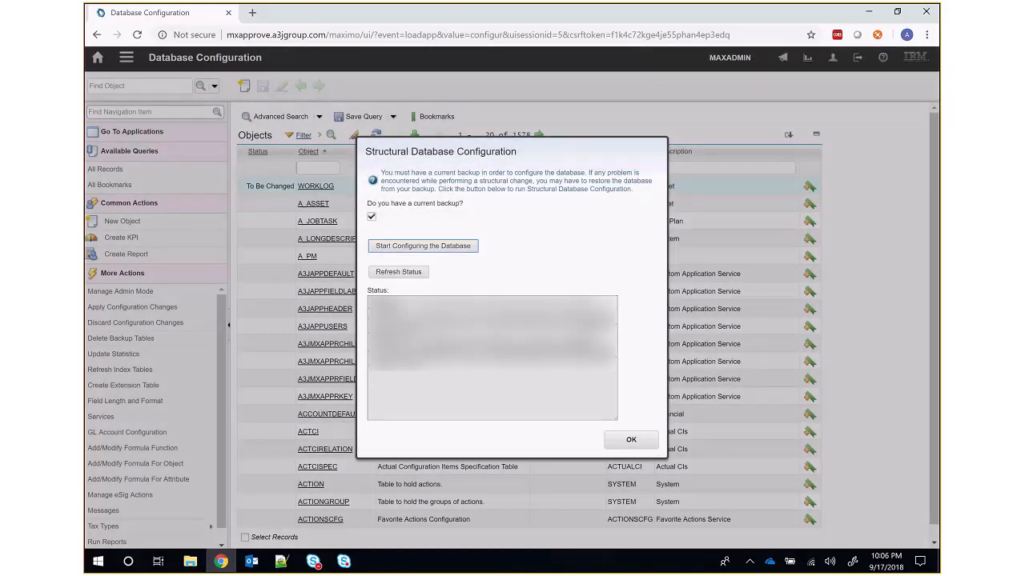
pyautogui.click(408, 272)
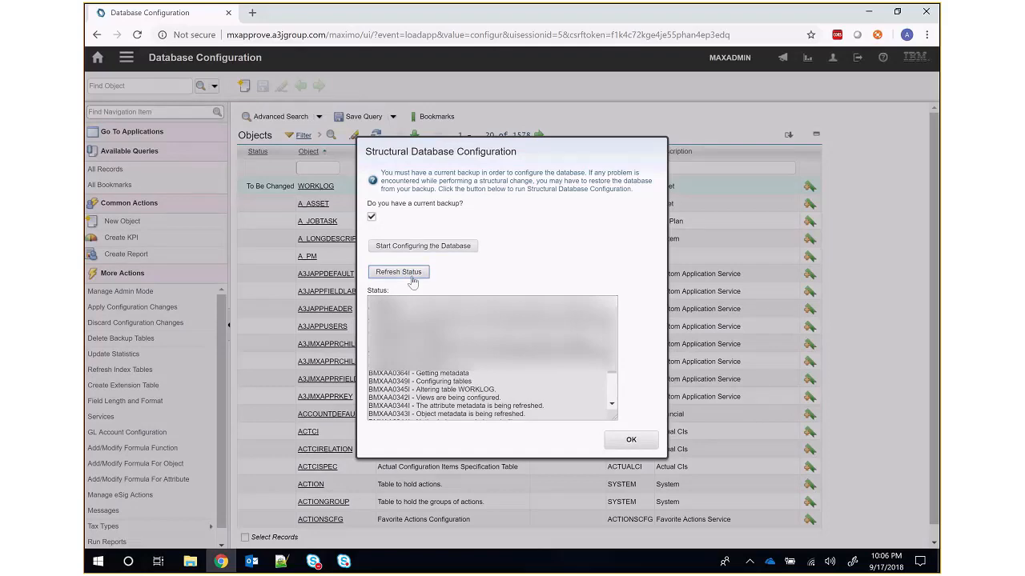
pyautogui.click(412, 277)
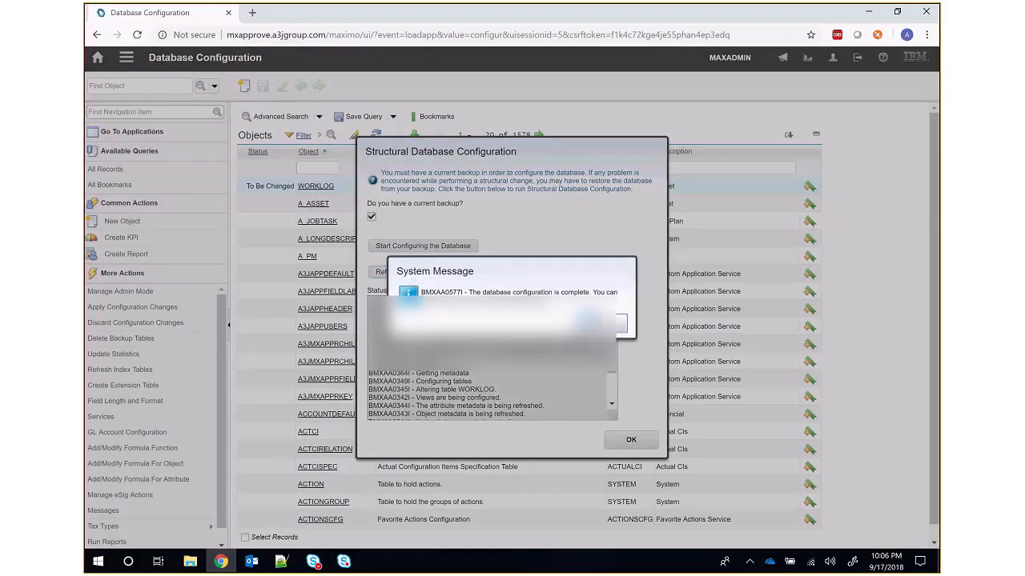
pyautogui.click(589, 322)
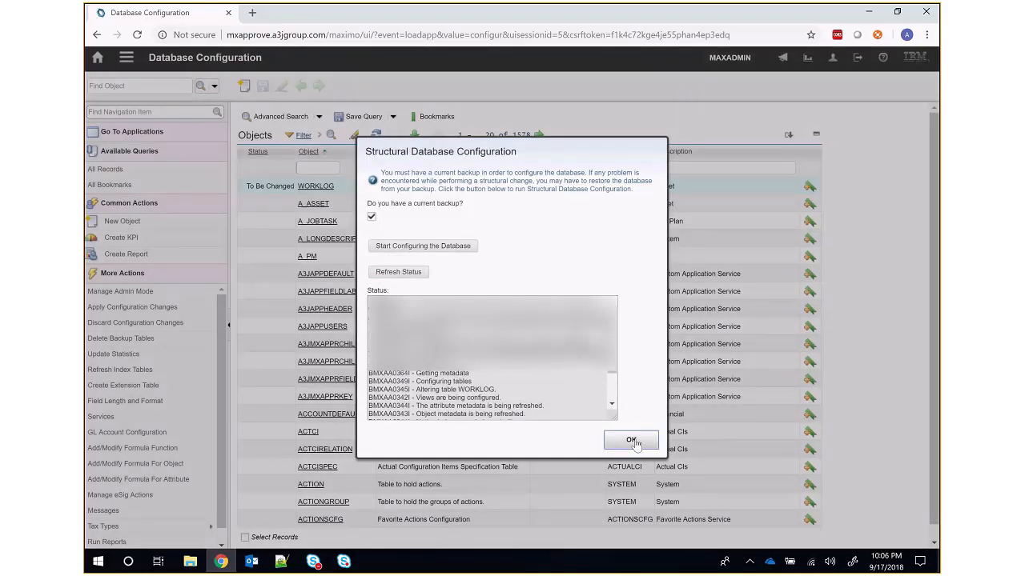
pyautogui.click(632, 441)
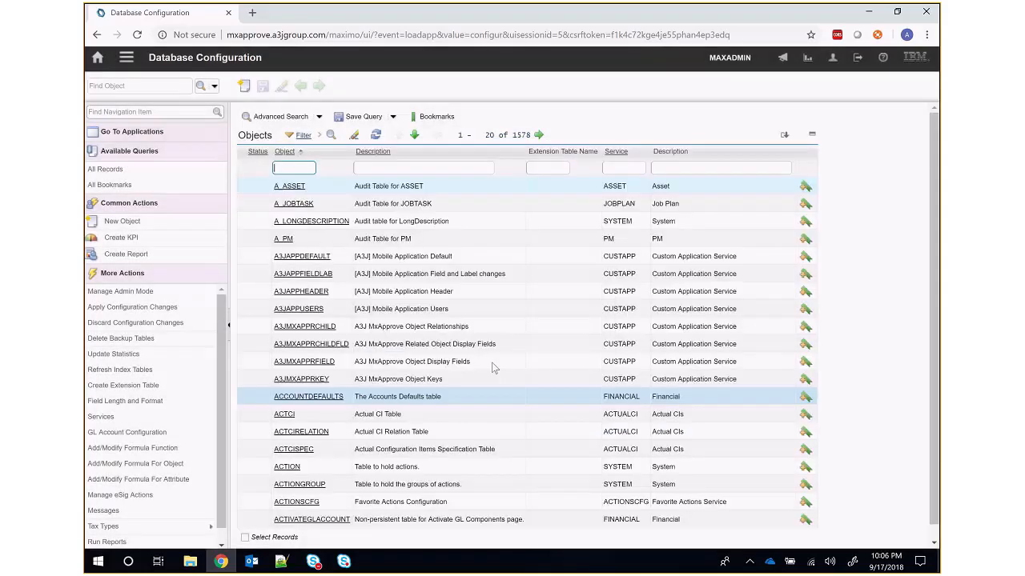
# Turn Admin Mode off, refreshing the status until the process completes, and close the dialog
pyautogui.click(147, 292)
pyautogui.click(410, 226)
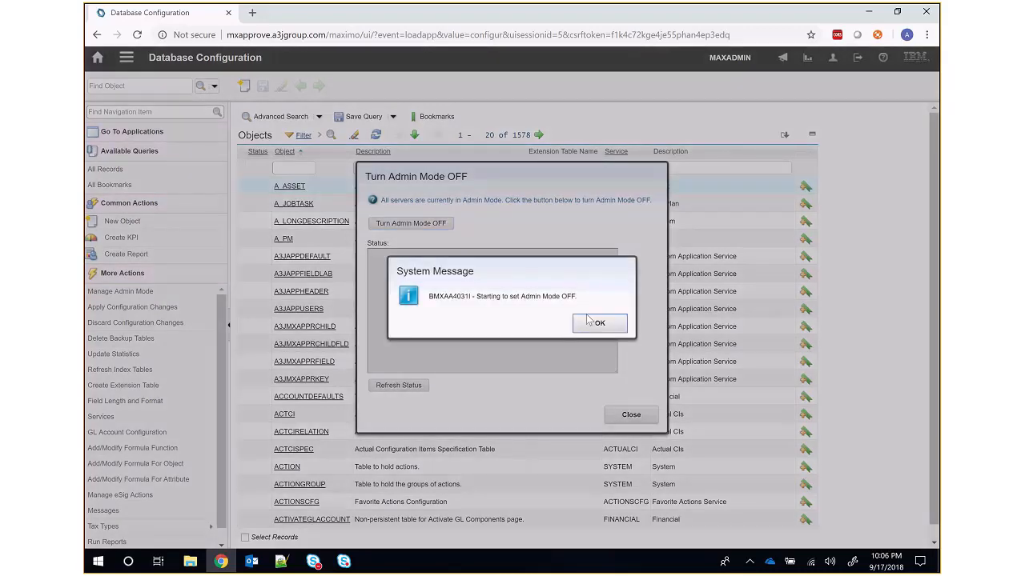
pyautogui.click(600, 324)
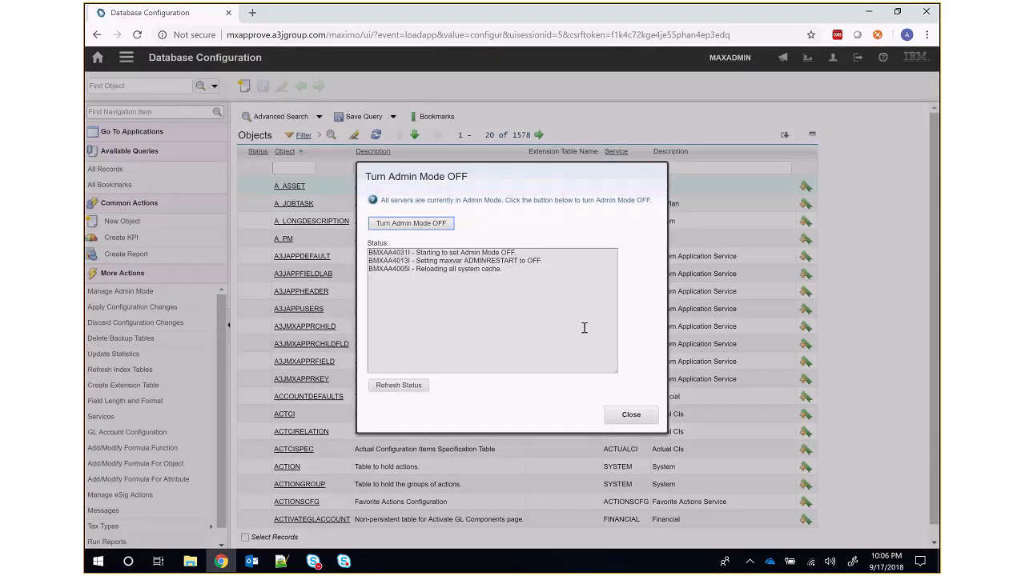
pyautogui.click(407, 386)
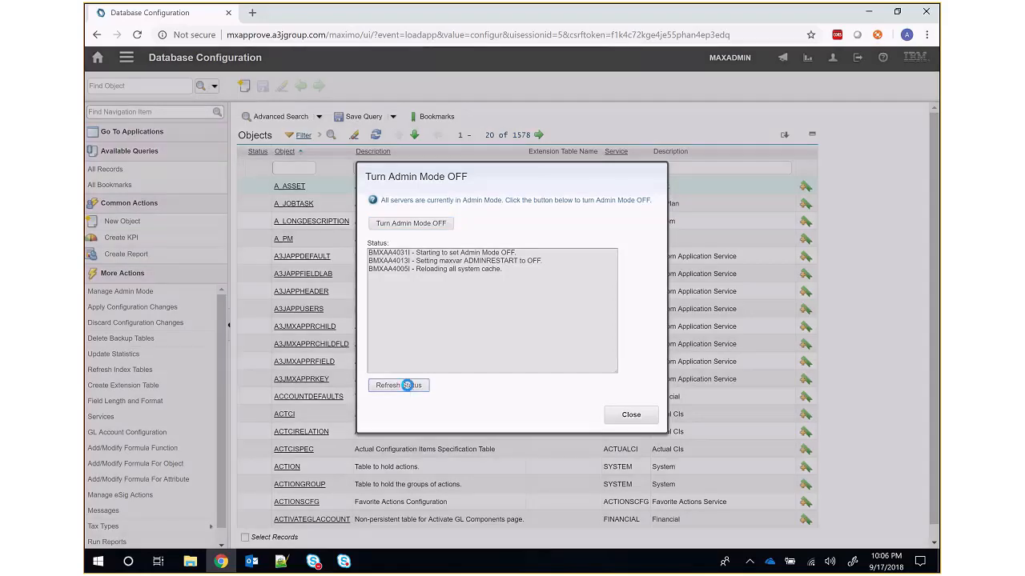
pyautogui.click(597, 328)
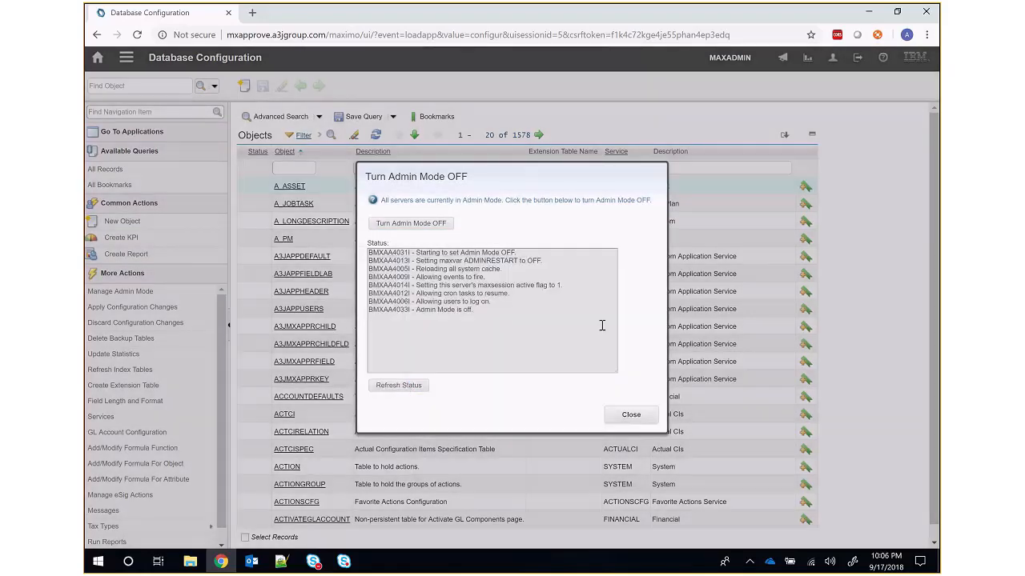
pyautogui.click(632, 416)
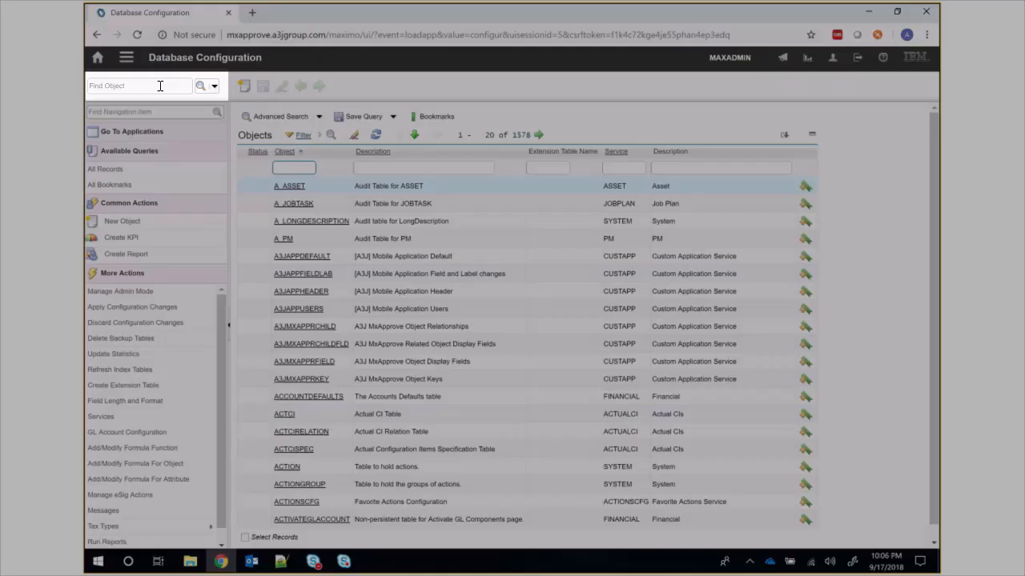
# Find and open the LOCATIONS object and show its relationships
pyautogui.click(160, 85)
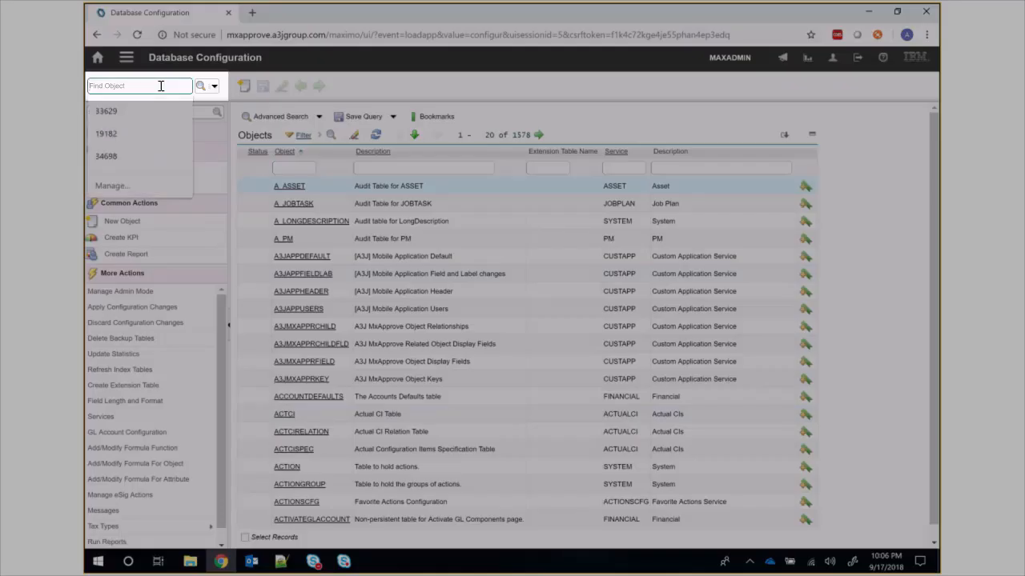
pyautogui.write('locations')
pyautogui.press('Return')
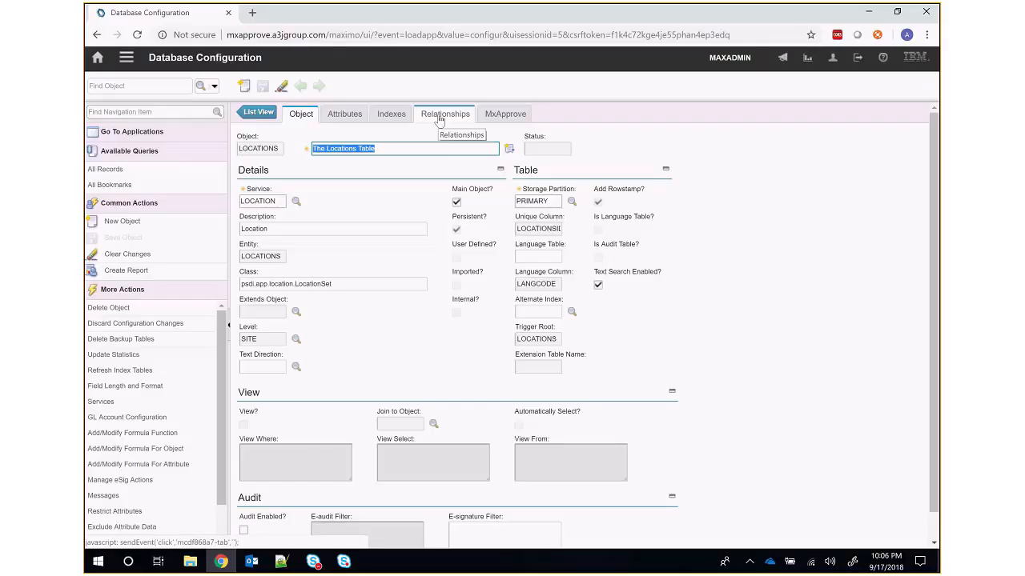
pyautogui.click(440, 118)
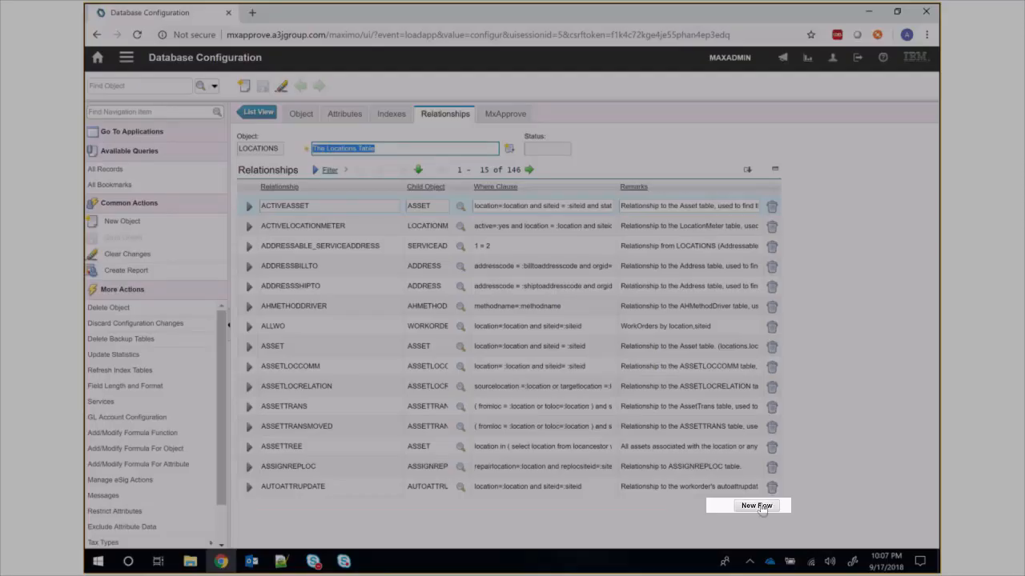
# Add a relationship WORKLOG to child object WORKLOG with the where clause "recordkey=:location and class='LOCATION' and siteid=:siteid"
pyautogui.click(757, 507)
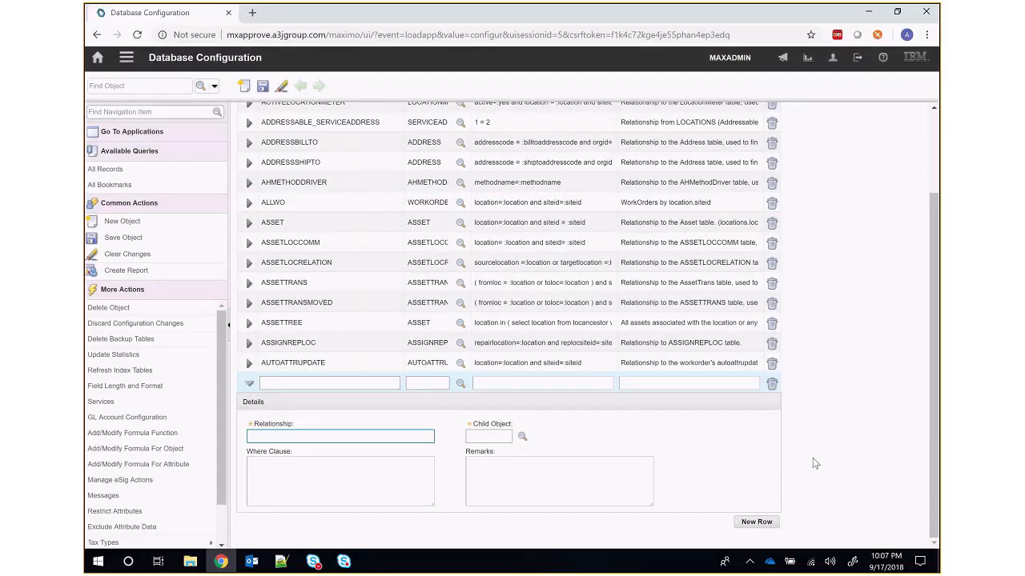
pyautogui.write('WORKLOG')
pyautogui.press('Tab')
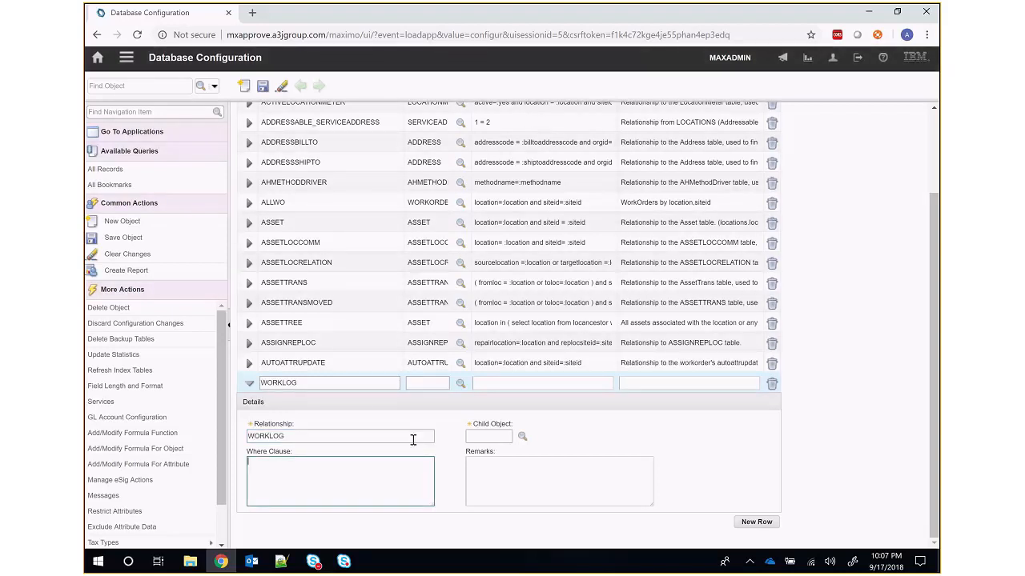
pyautogui.write('recordkey=:location')
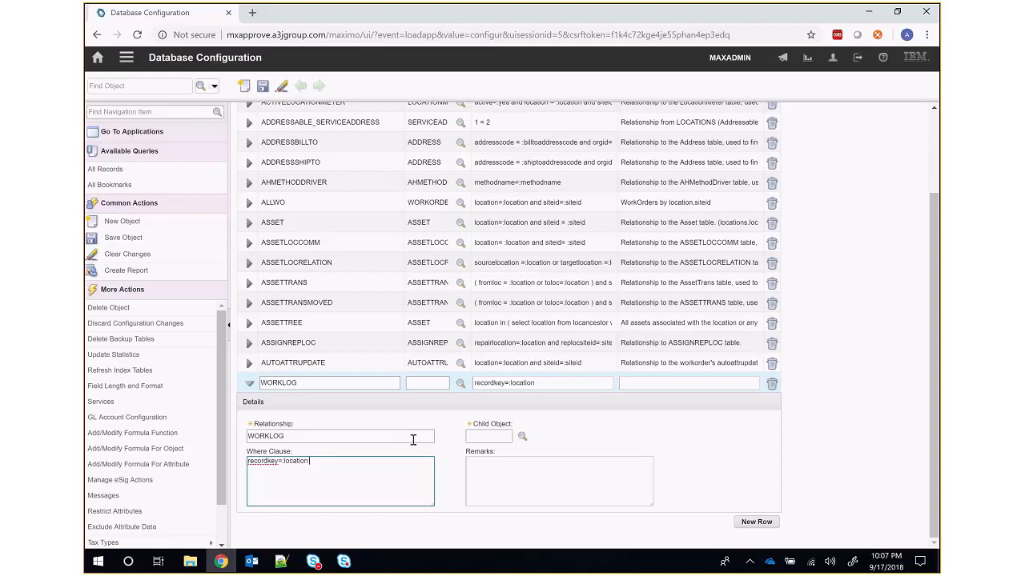
pyautogui.write("and class='LOCATION' and sitei")
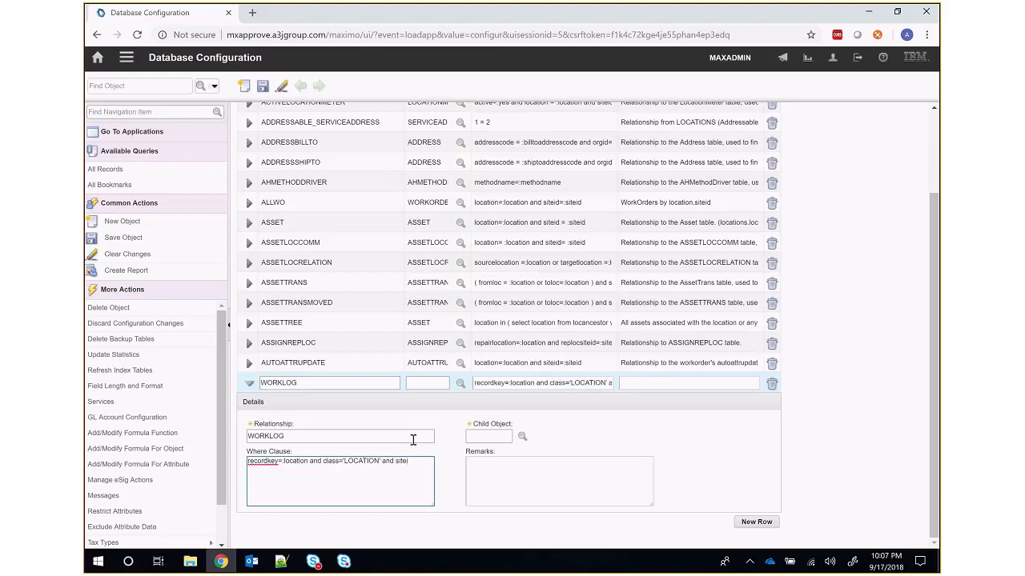
pyautogui.write('d=:siteid')
pyautogui.press('Tab')
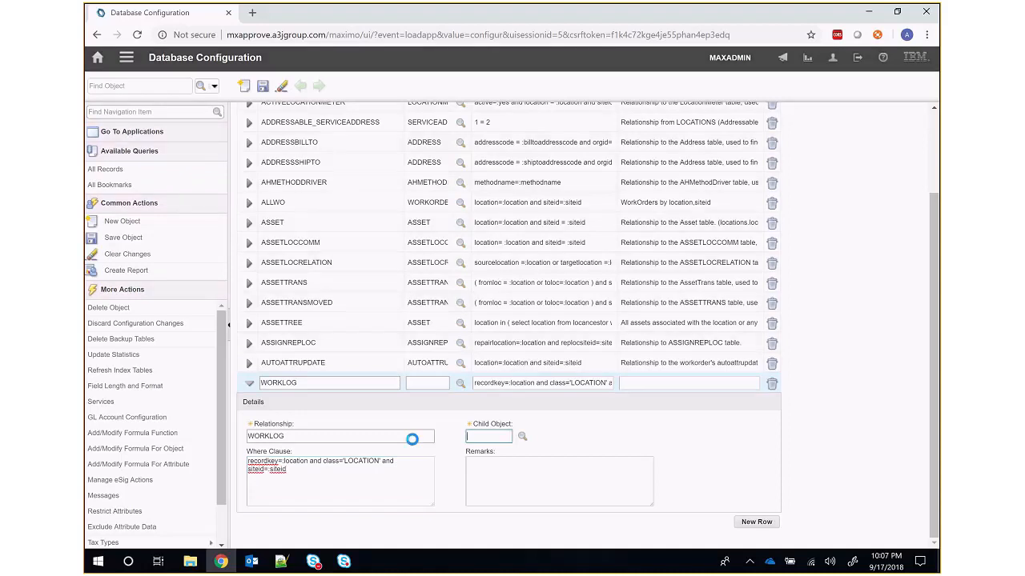
pyautogui.write('WORKLOG')
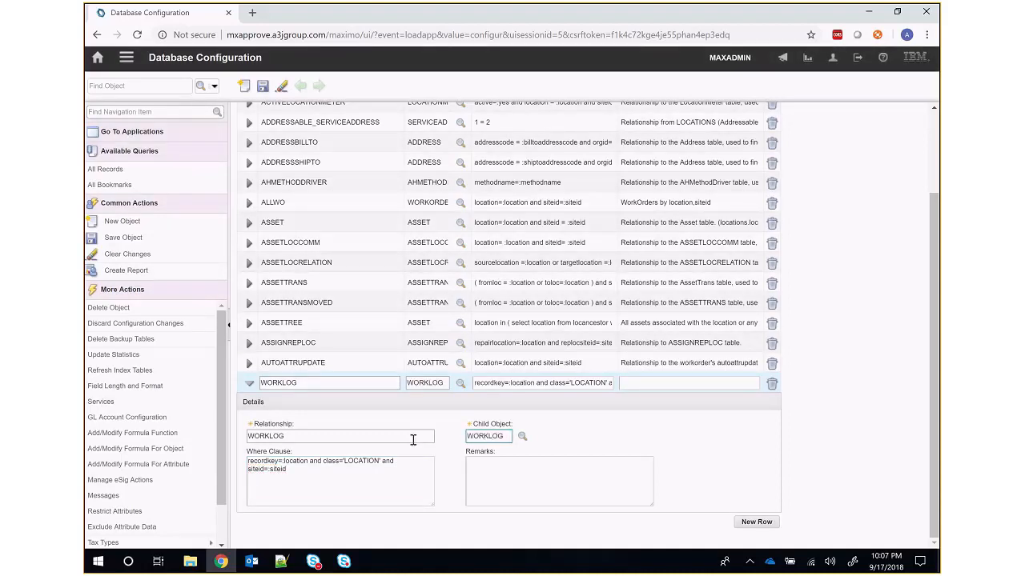
pyautogui.press('Tab')
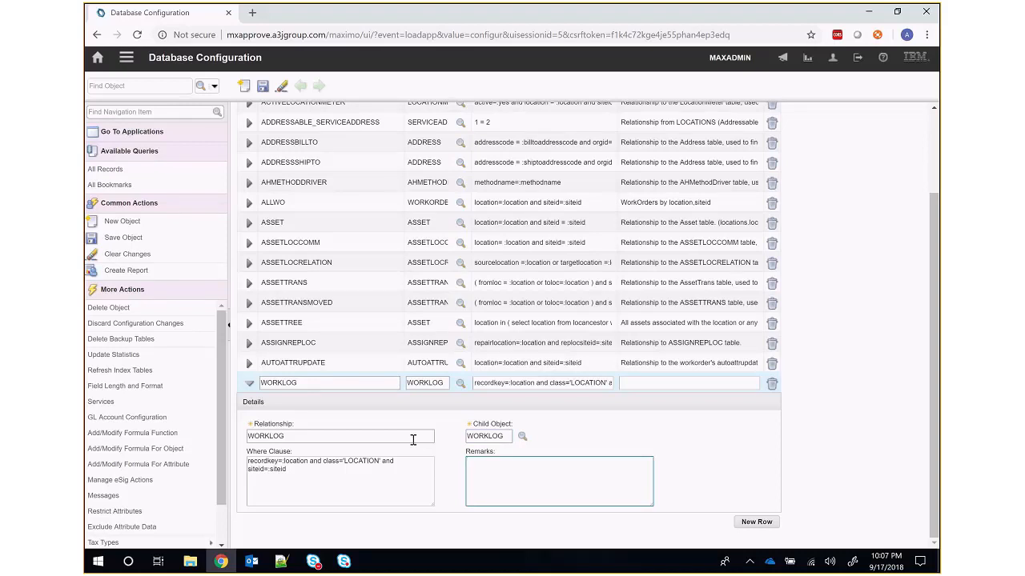
# Begin the relationship's remarks with "Relationship to the WORKLOG table, used to find all work log records for a given Location record."
pyautogui.write('Relationship tothe W')
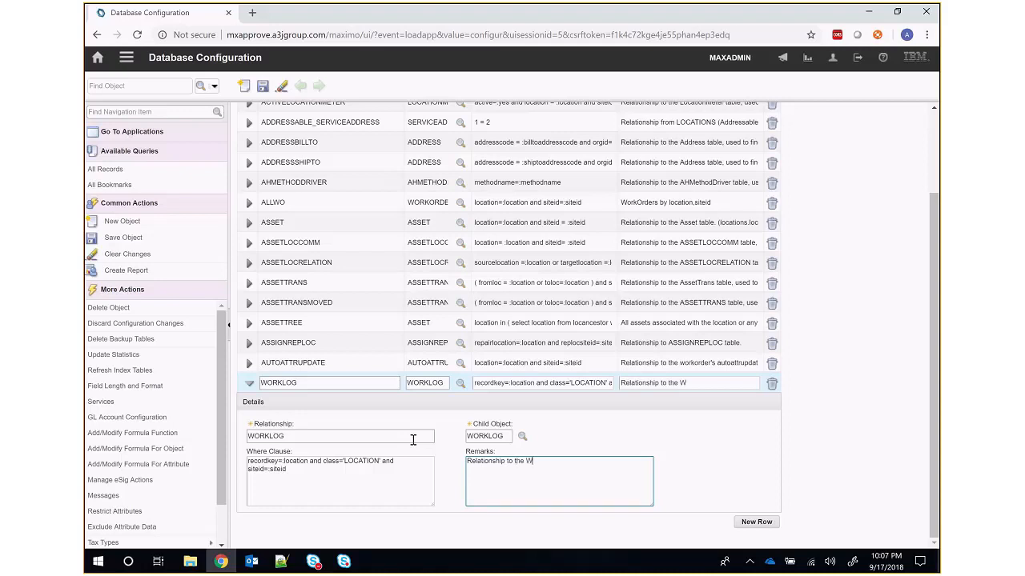
pyautogui.write('ORKLOG table, used to find all')
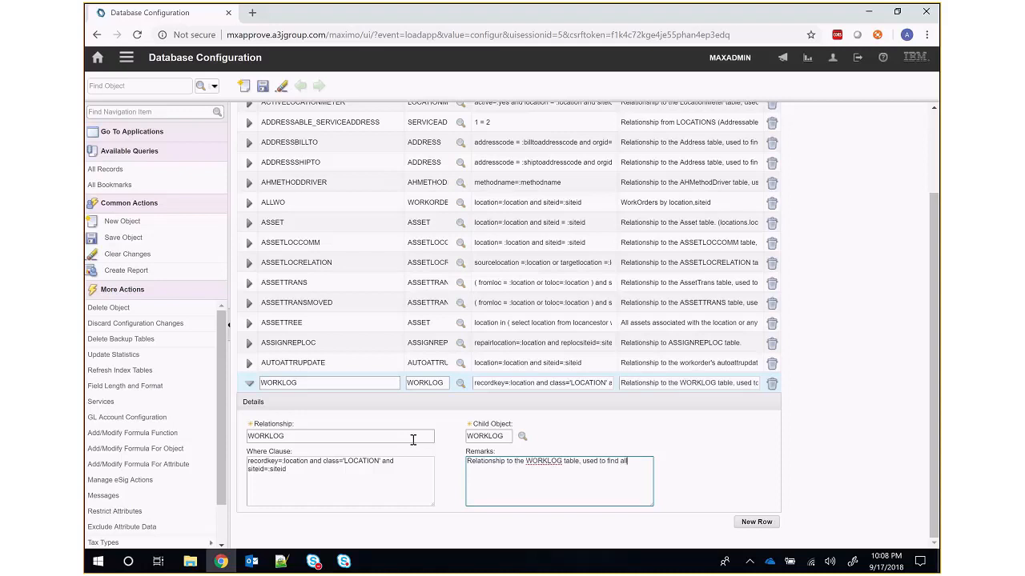
pyautogui.write(' work log records for a given Location i')
# Complete the remarks with "The resulting set will contain zero or more records." and save the LOCATIONS object
pyautogui.write('ecord. The resulting set will contain z')
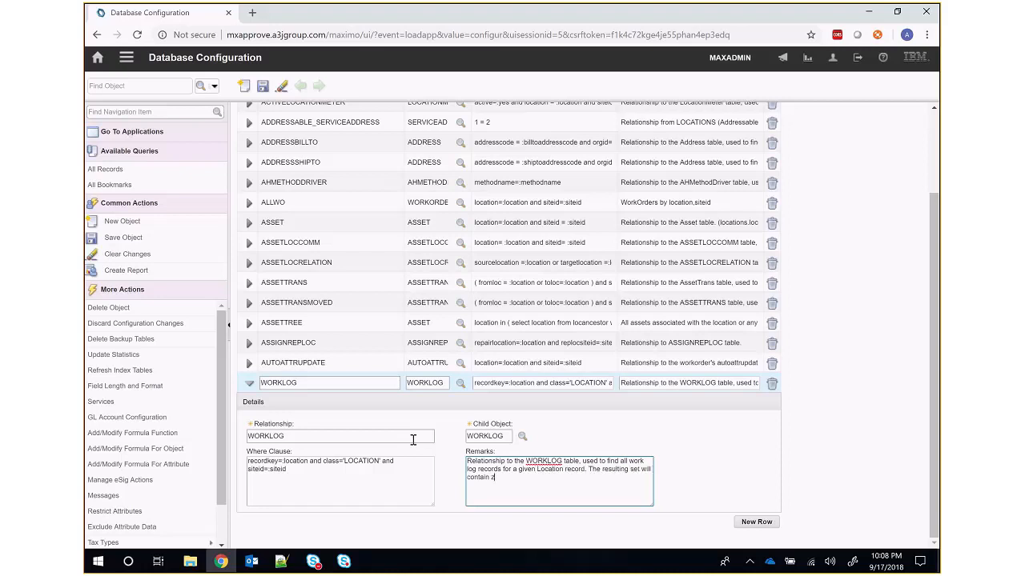
pyautogui.write('ero or more records.')
pyautogui.click(263, 86)
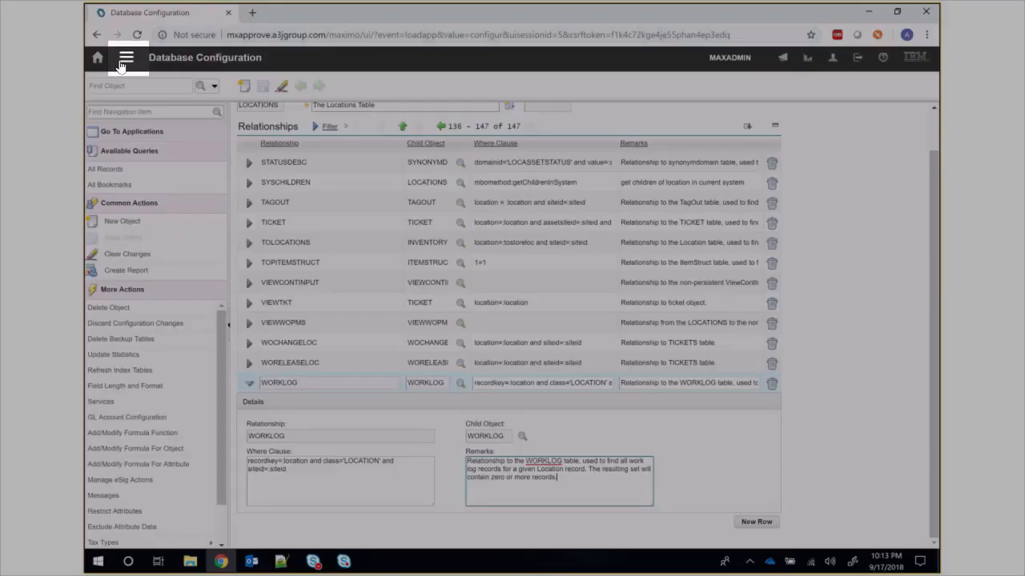
# Switch to Application Designer, filter the applications by "location" and open the LOCATION application
pyautogui.click(127, 57)
pyautogui.moveTo(200, 349)
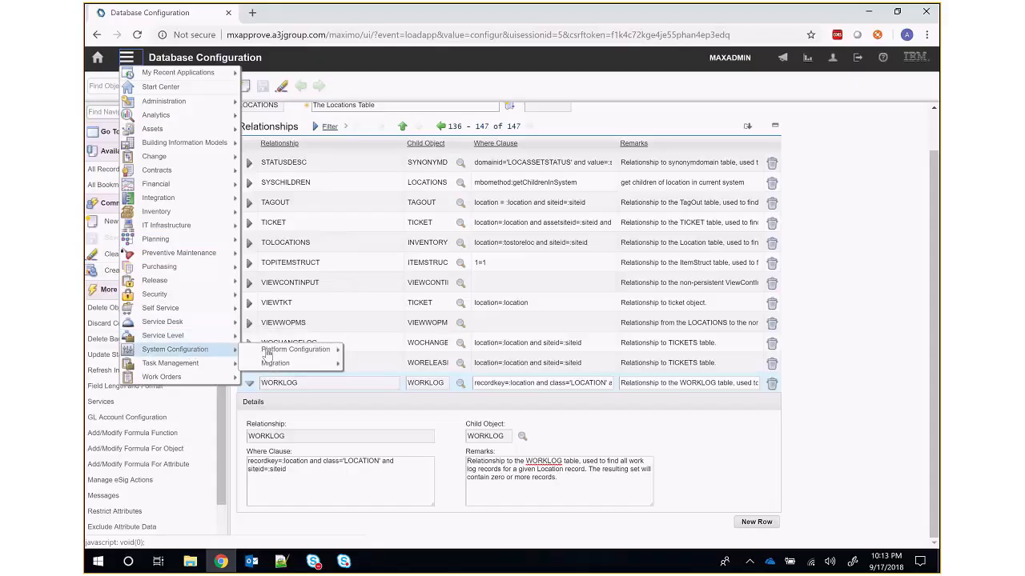
pyautogui.moveTo(268, 353)
pyautogui.click(423, 202)
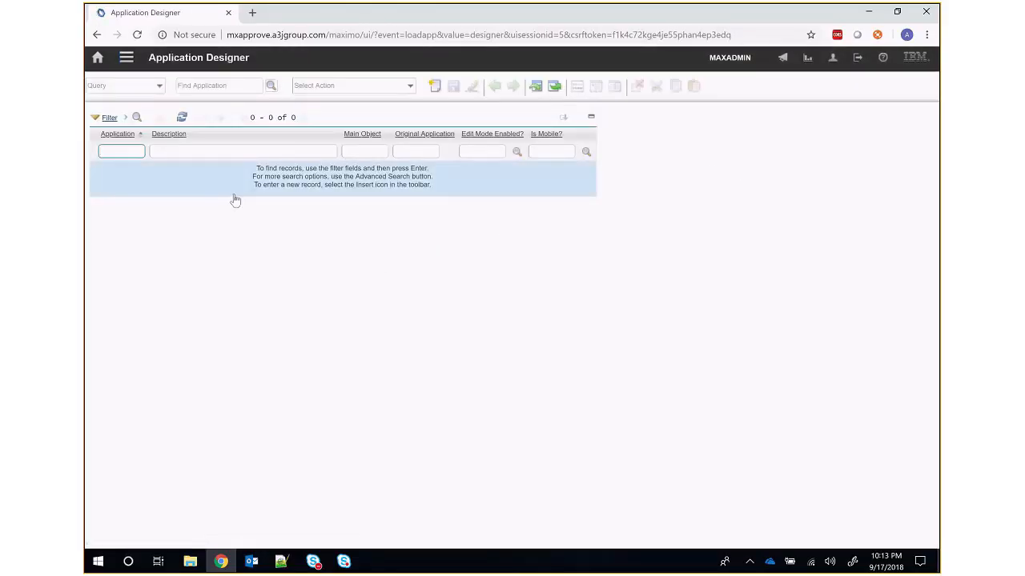
pyautogui.write('location')
pyautogui.press('Return')
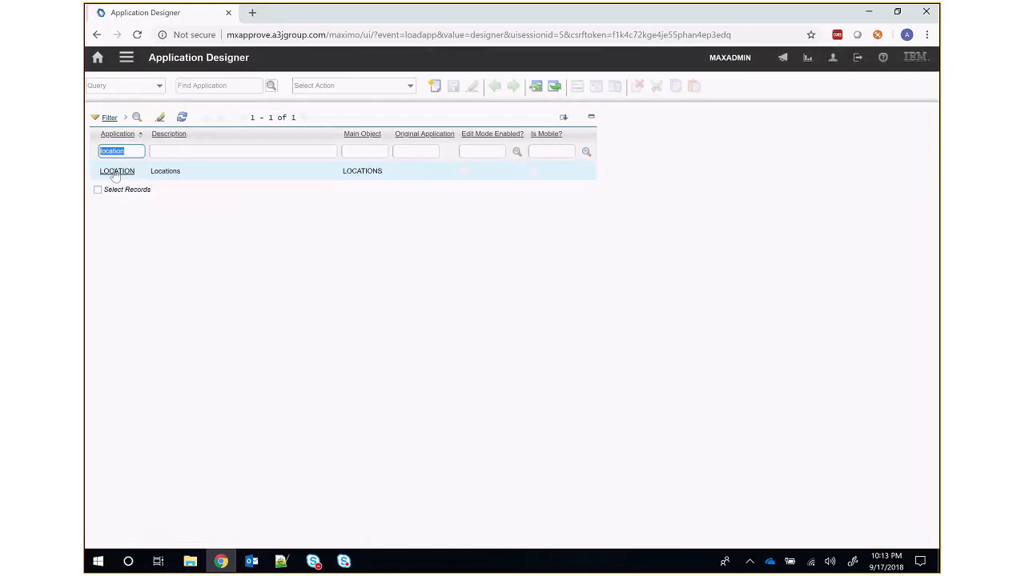
pyautogui.click(116, 173)
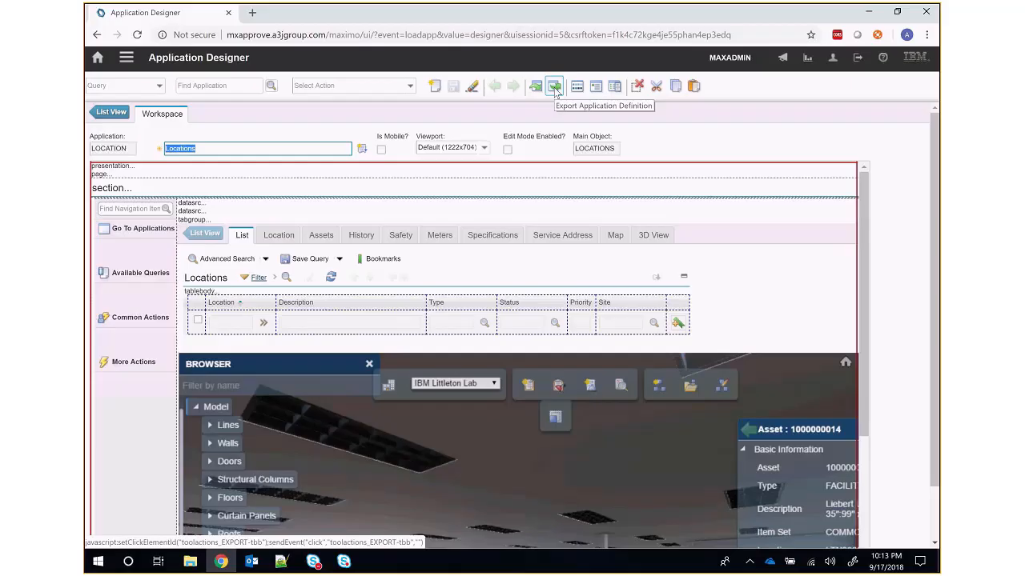
# Export the LOCATION application definition and save it as location.xml in the Downloads folder
pyautogui.click(555, 88)
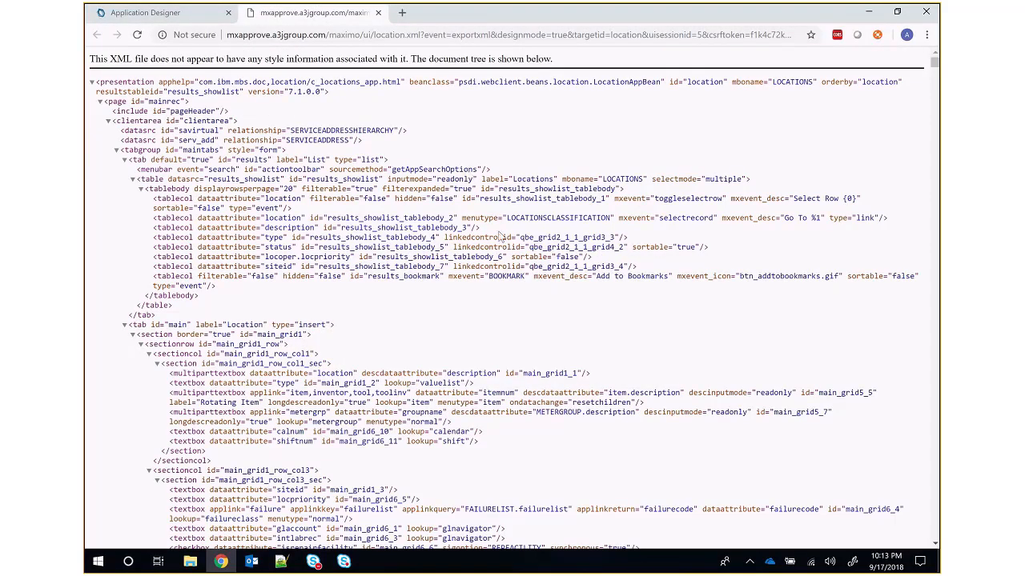
pyautogui.hotkey('ctrl', 's')
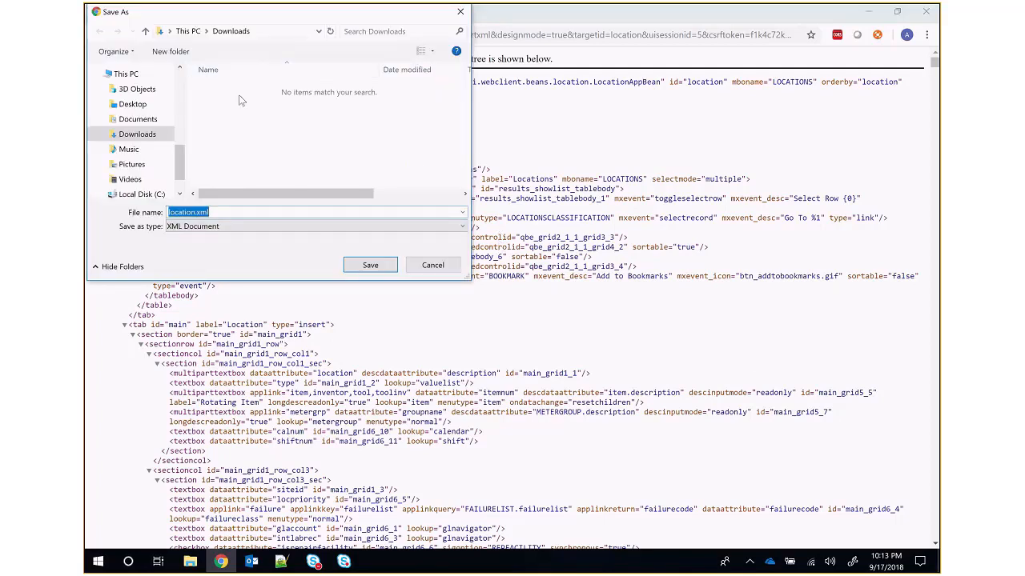
pyautogui.click(361, 264)
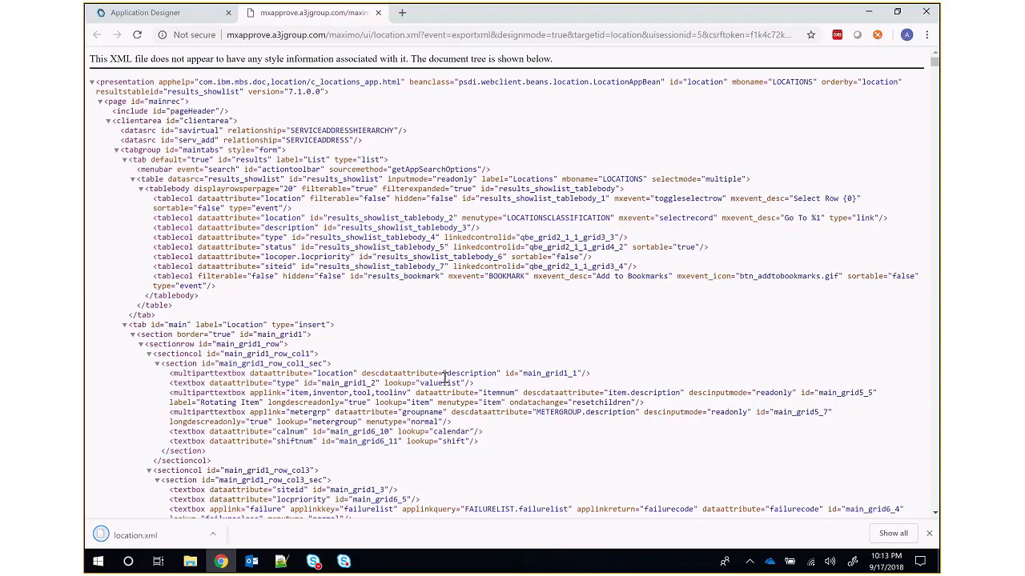
# Show the downloaded location.xml in its folder and open it for editing in Notepad++
pyautogui.click(212, 534)
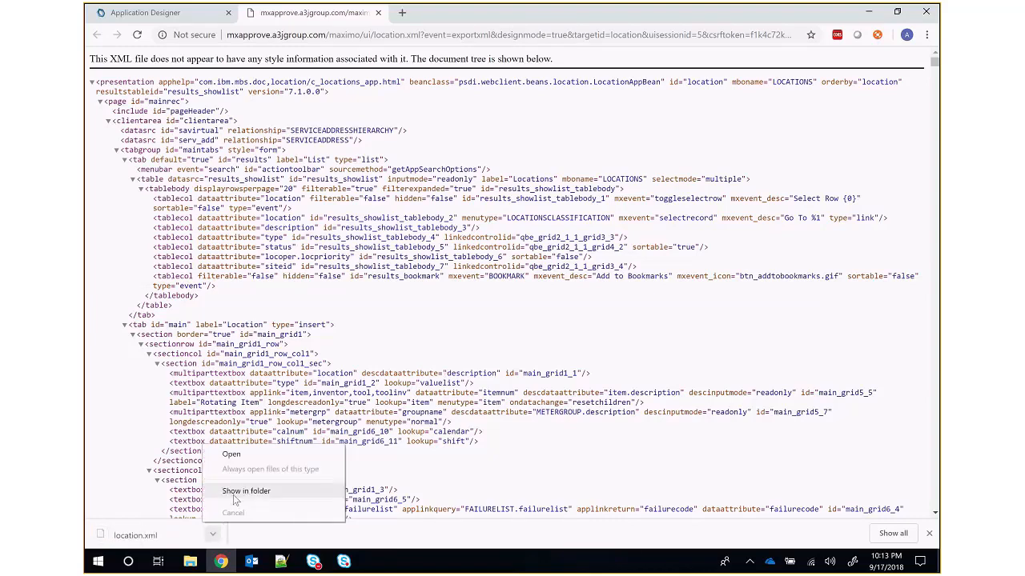
pyautogui.click(237, 491)
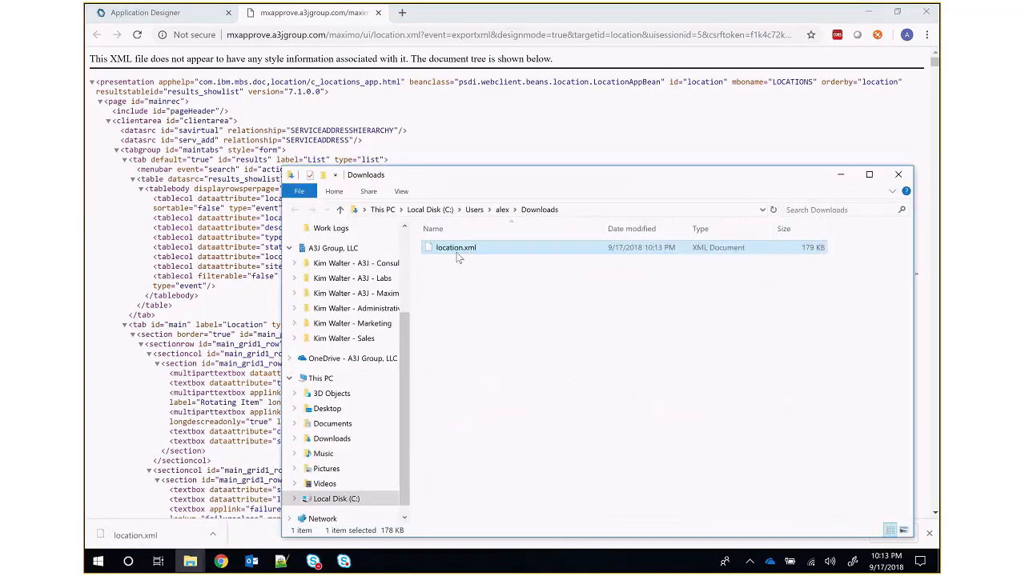
pyautogui.rightClick(457, 249)
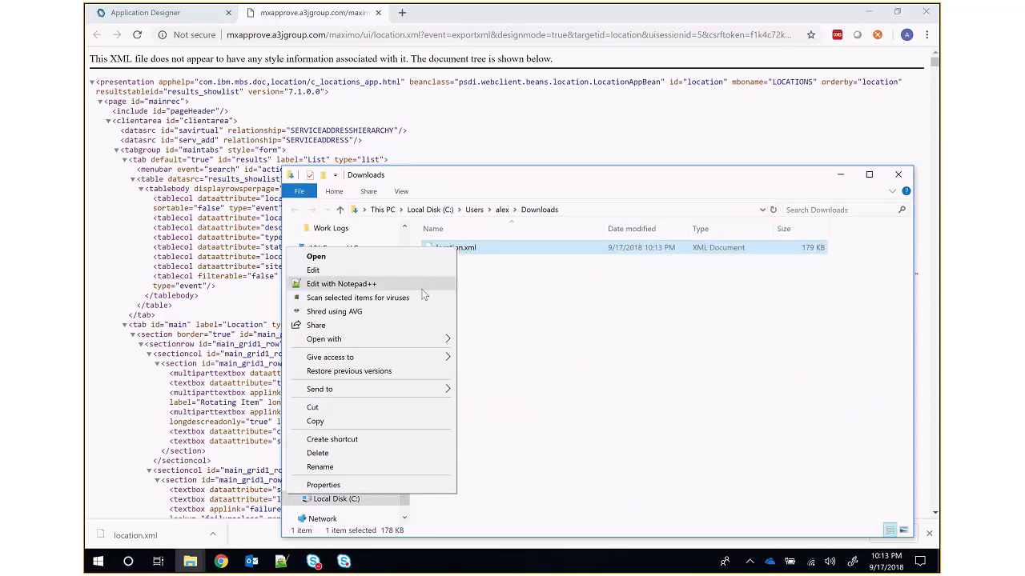
pyautogui.click(341, 284)
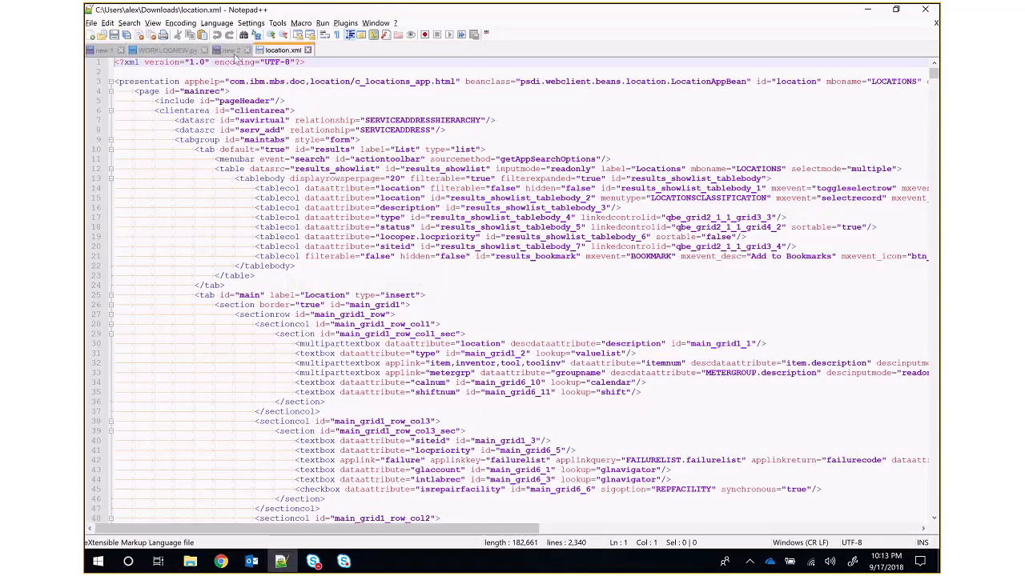
# Select the complete Log tab XML in the new 2 document for copying and return to the document's beginning
pyautogui.click(232, 50)
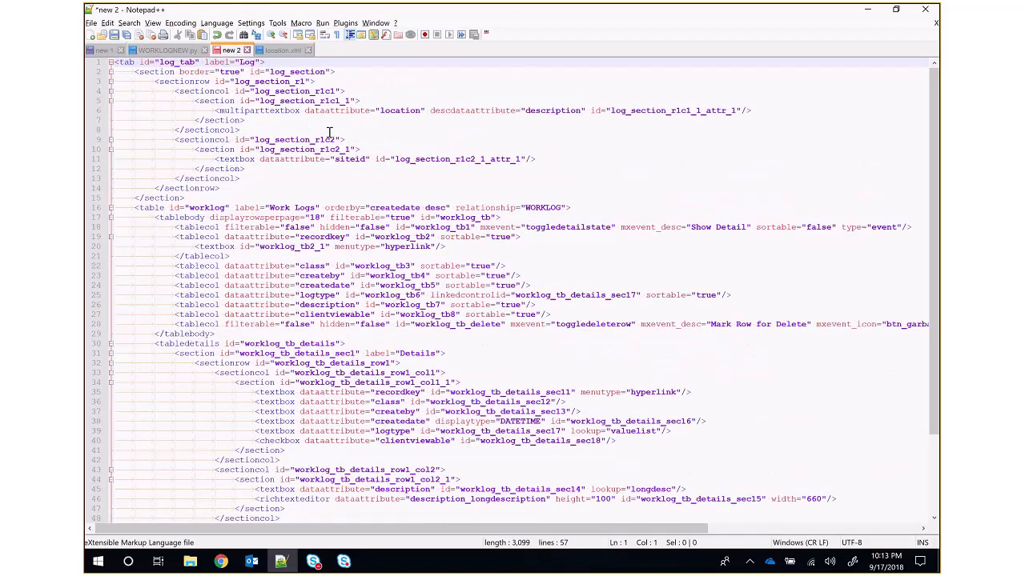
pyautogui.hotkey('shift', 'pagedown')
pyautogui.hotkey('shift', 'Down')
pyautogui.hotkey('shift', 'Down')
pyautogui.hotkey('shift', 'Down')
pyautogui.hotkey('shift', 'Down')
pyautogui.hotkey('shift', 'Down')
pyautogui.hotkey('shift', 'Down')
pyautogui.hotkey('shift', 'Down')
pyautogui.hotkey('shift', 'Down')
pyautogui.hotkey('shift', 'Down')
pyautogui.hotkey('shift', 'Down')
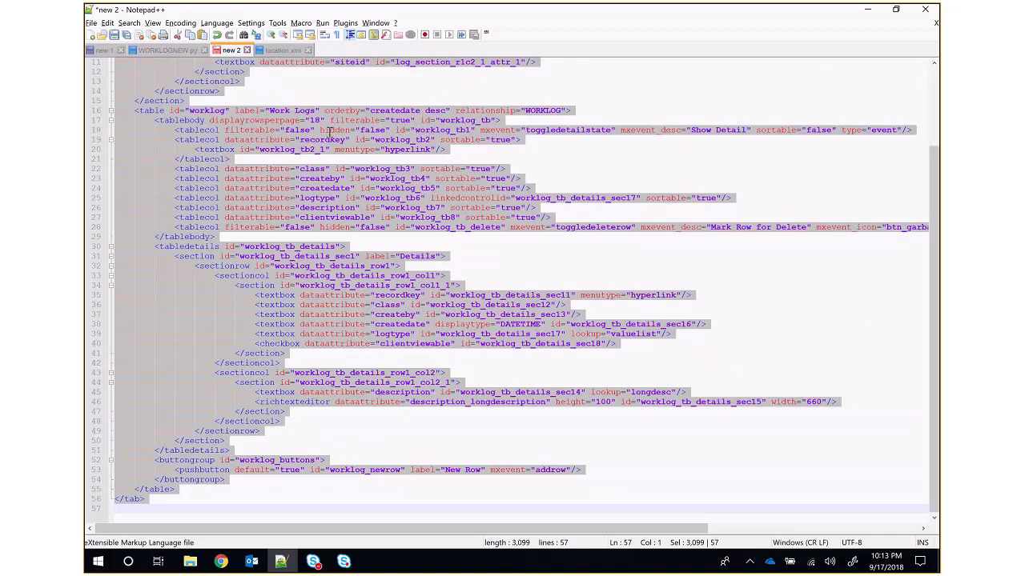
pyautogui.hotkey('ctrl', 'Home')
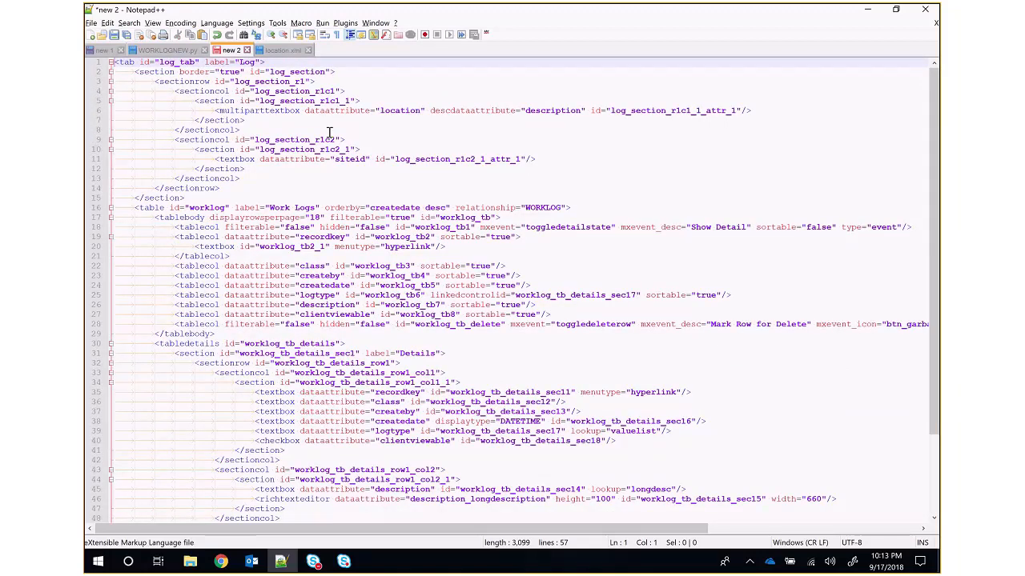
# Search location.xml for "</tabgroup>" up to the second match, the closing tag after the 3D View tab
pyautogui.click(290, 51)
pyautogui.scroll(-6, 428, 286)
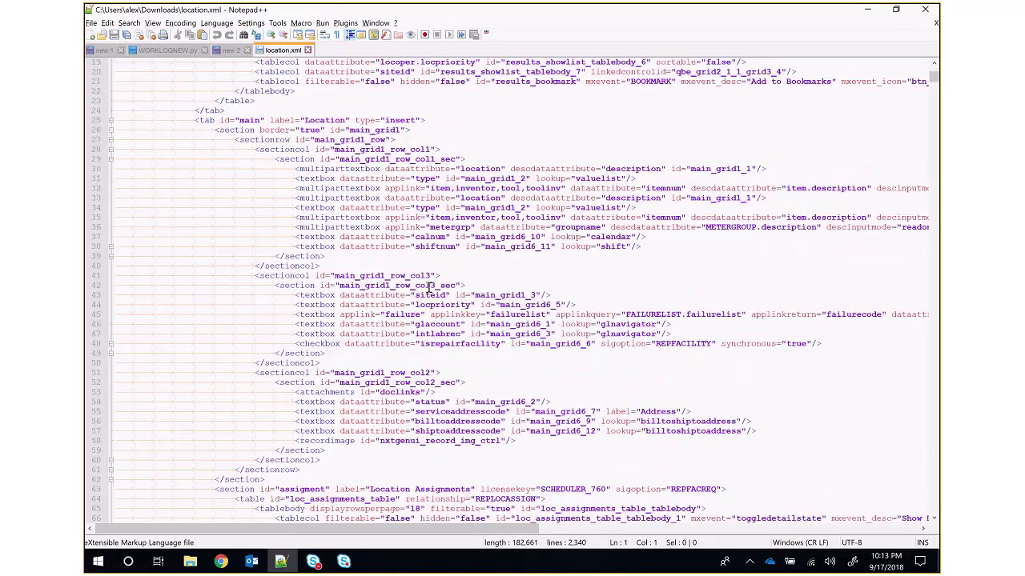
pyautogui.scroll(-19, 429, 286)
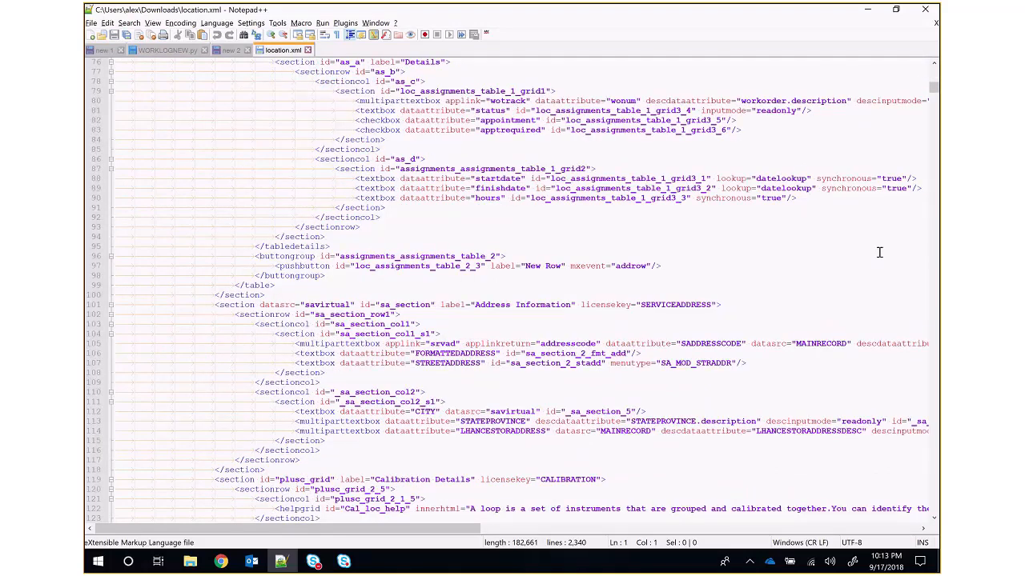
pyautogui.scroll(-1, 841, 260)
pyautogui.click(807, 267)
pyautogui.hotkey('ctrl', 'f')
pyautogui.write('</')
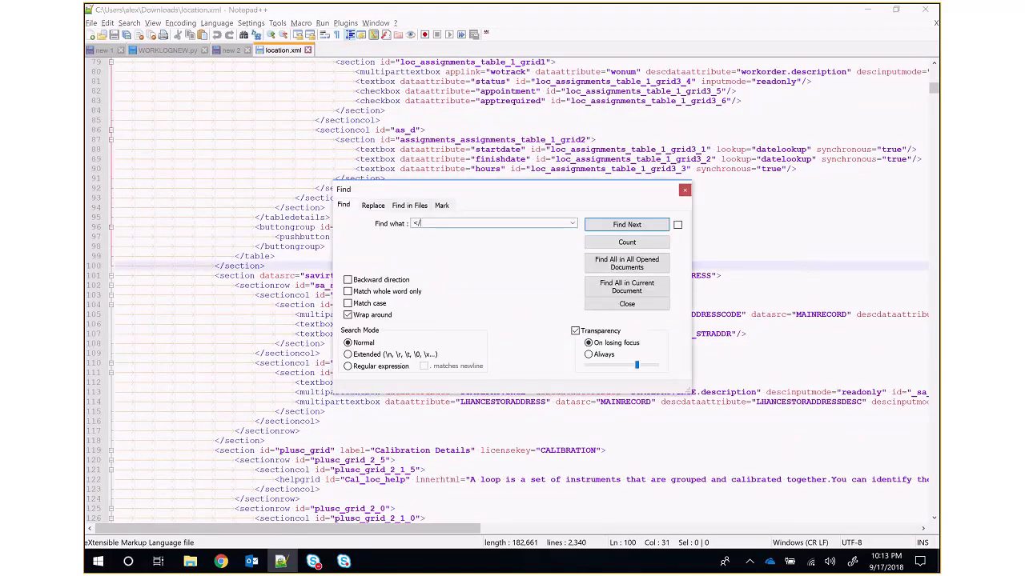
pyautogui.write('tabgroup>')
pyautogui.press('Return')
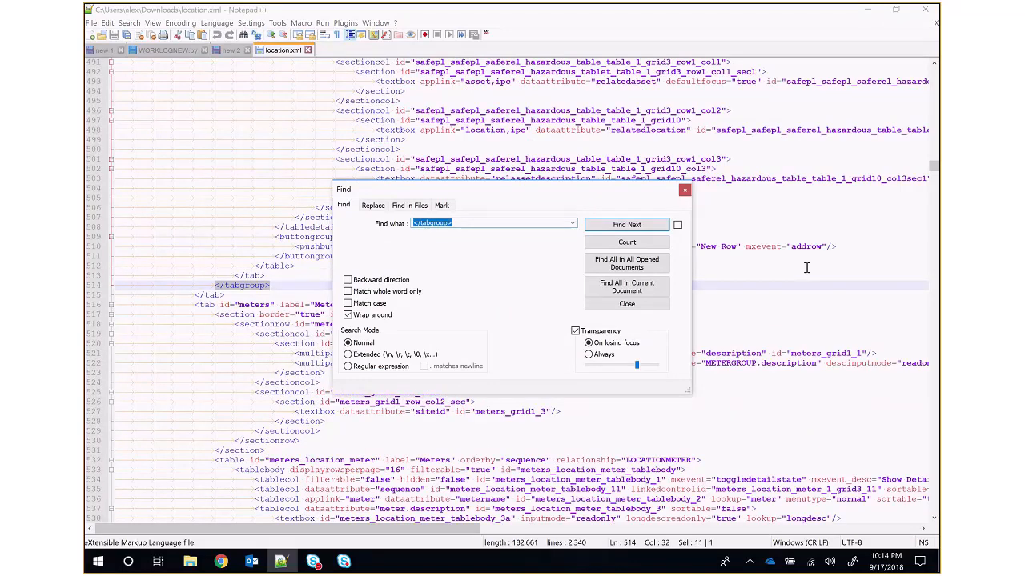
pyautogui.press('Return')
pyautogui.press('Escape')
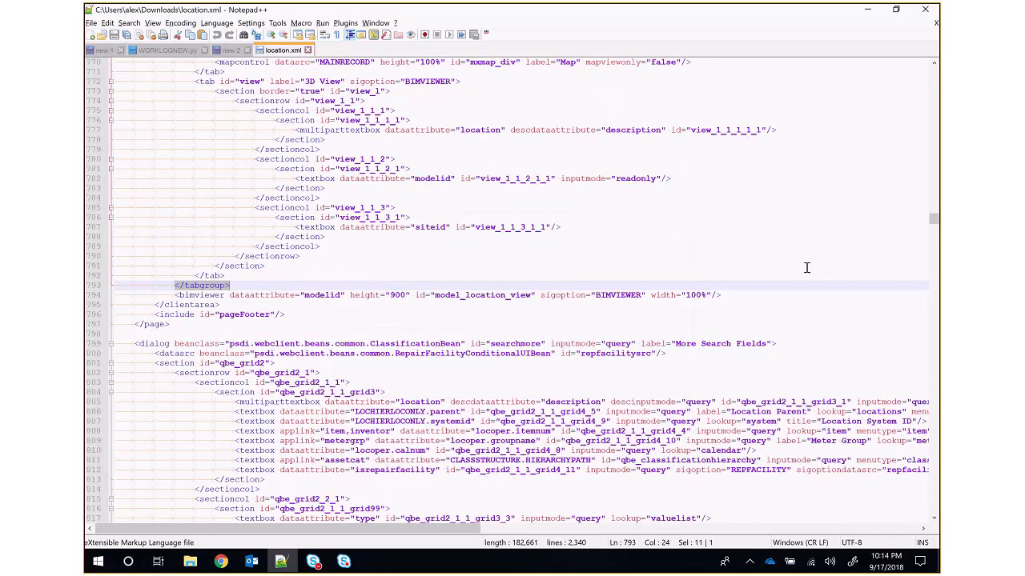
pyautogui.click(538, 282)
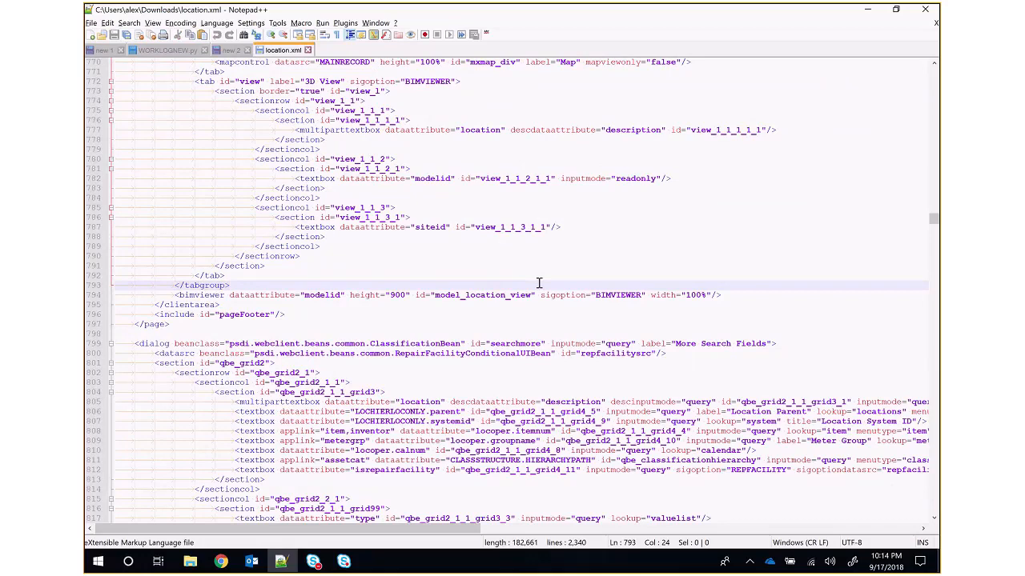
# Paste the copied Log tab XML after the 3D View tab's closing tag, directly before the closing tabgroup tag
pyautogui.click(308, 81)
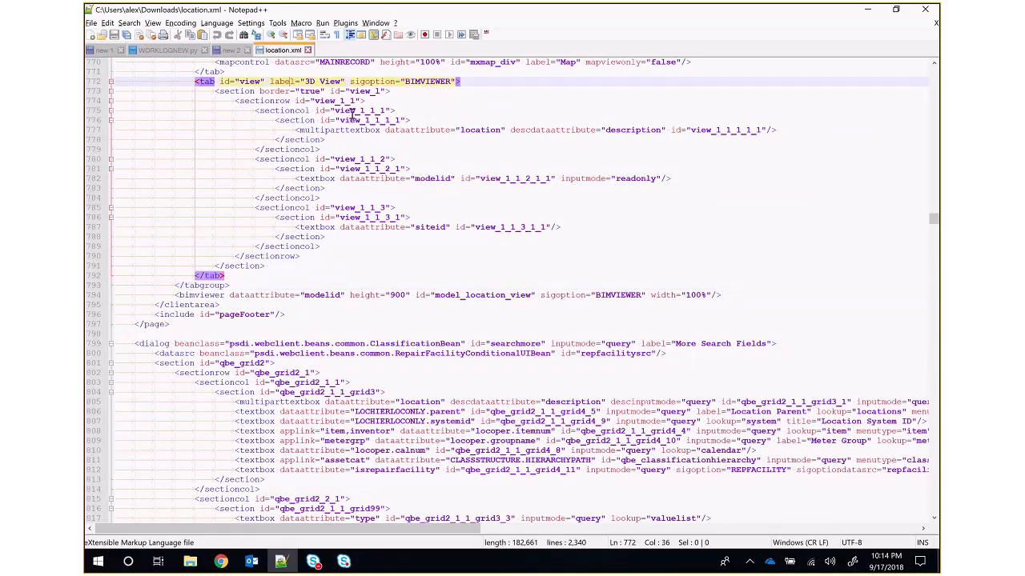
pyautogui.press('Right')
pyautogui.press('Right')
pyautogui.press('Right')
pyautogui.press('Right')
pyautogui.press('Right')
pyautogui.press('Right')
pyautogui.press('Right')
pyautogui.press('Right')
pyautogui.press('Right')
pyautogui.press('Right')
pyautogui.press('Right')
pyautogui.press('Down')
pyautogui.press('Down')
pyautogui.press('Down')
pyautogui.press('Down')
pyautogui.press('Down')
pyautogui.press('Down')
pyautogui.press('Down')
pyautogui.press('Down')
pyautogui.press('Down')
pyautogui.press('Down')
pyautogui.press('Down')
pyautogui.press('Down')
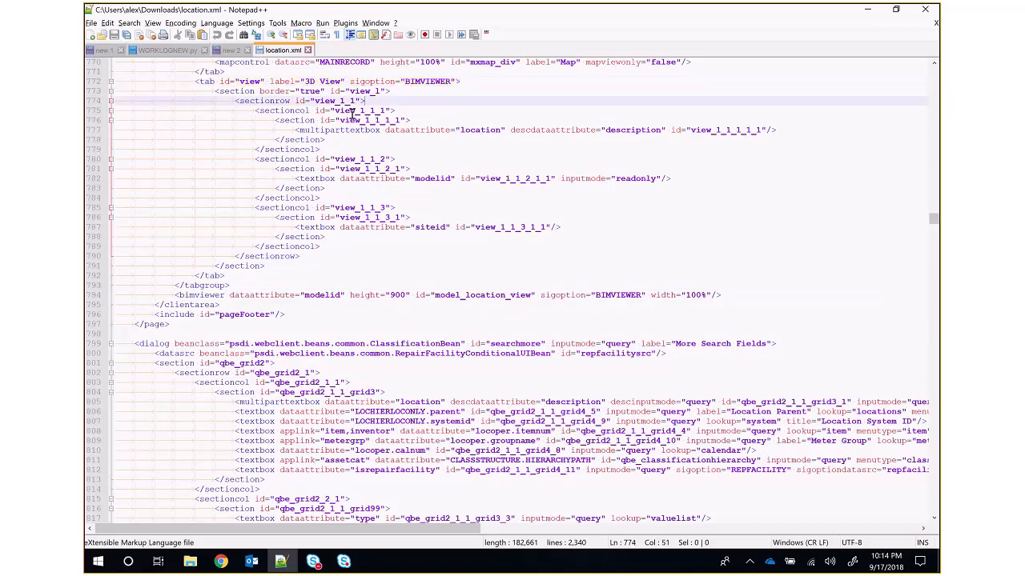
pyautogui.press('Down')
pyautogui.press('Down')
pyautogui.press('Down')
pyautogui.press('Down')
pyautogui.press('Down')
pyautogui.press('Down')
pyautogui.press('Down')
pyautogui.press('Down')
pyautogui.press('Down')
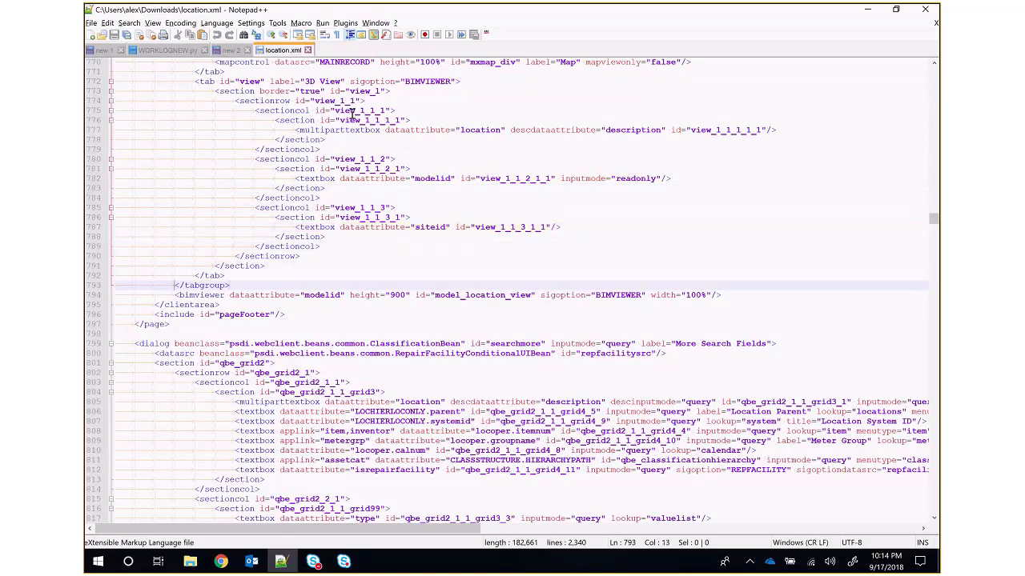
pyautogui.hotkey('ctrl', 'v')
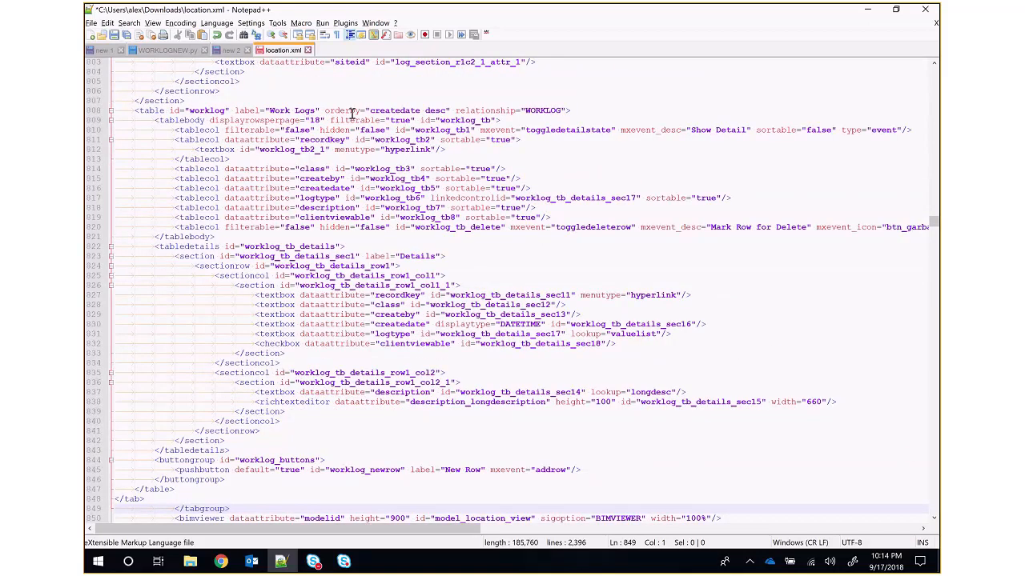
# Indent the whole pasted log_tab block by four levels to line it up with the 3D View tab
pyautogui.hotkey('shift', 'pageup')
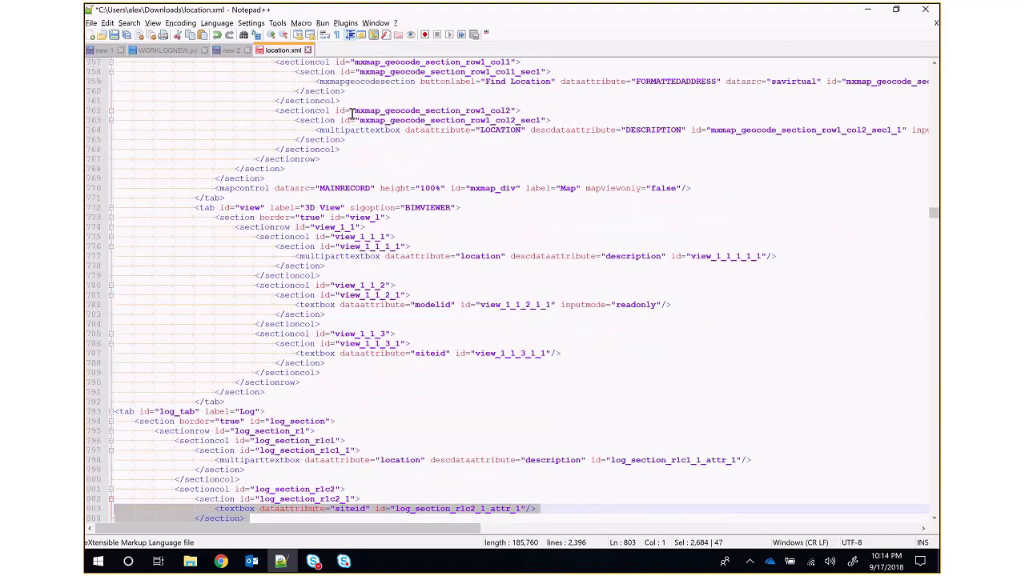
pyautogui.hotkey('shift', 'Up')
pyautogui.hotkey('shift', 'Up')
pyautogui.hotkey('shift', 'Up')
pyautogui.hotkey('shift', 'Up')
pyautogui.hotkey('shift', 'Up')
pyautogui.hotkey('shift', 'Up')
pyautogui.hotkey('shift', 'Up')
pyautogui.hotkey('shift', 'Up')
pyautogui.hotkey('shift', 'Up')
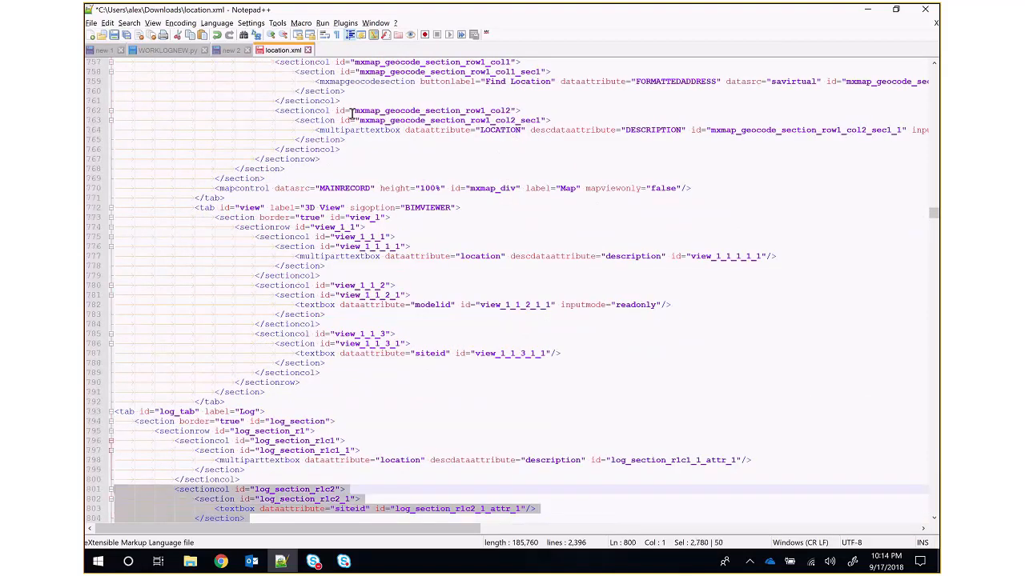
pyautogui.hotkey('shift', 'Up')
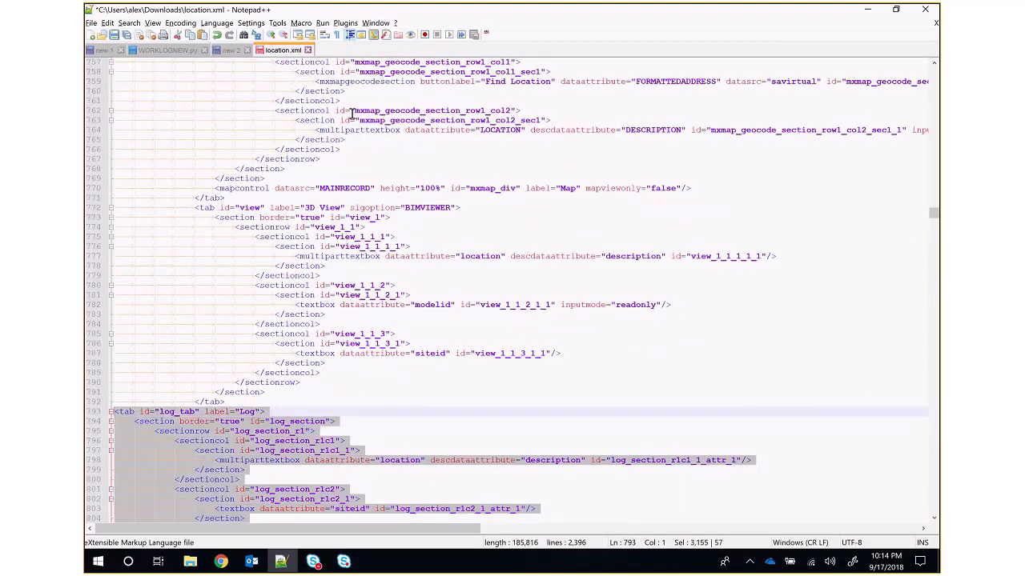
pyautogui.press('Tab')
pyautogui.press('Tab')
pyautogui.press('Tab')
pyautogui.press('Tab')
pyautogui.press('Down')
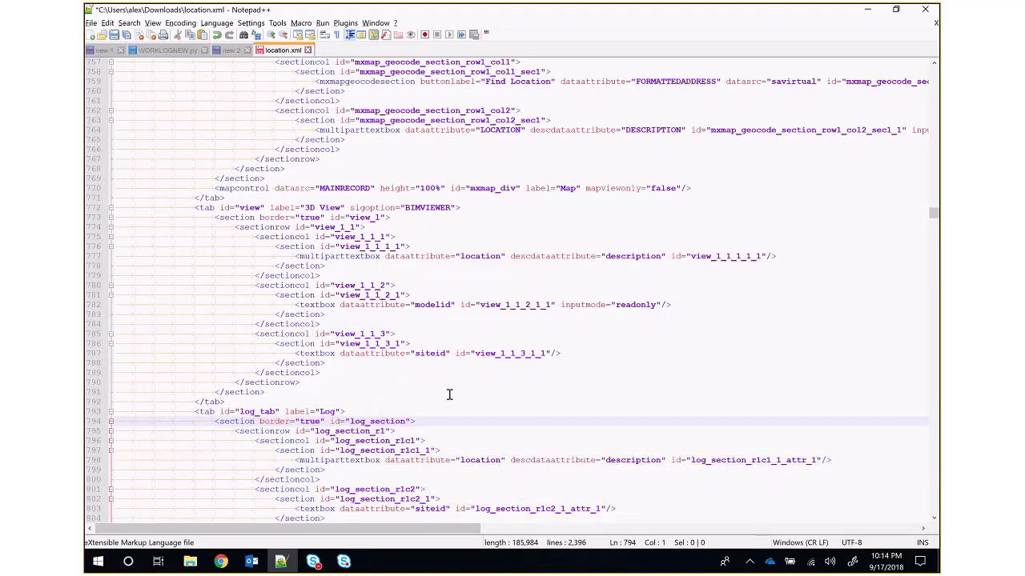
# Examine the Log tab's log_section header, especially its location and siteid data attributes
pyautogui.scroll(-3, 448, 393)
pyautogui.click(233, 330)
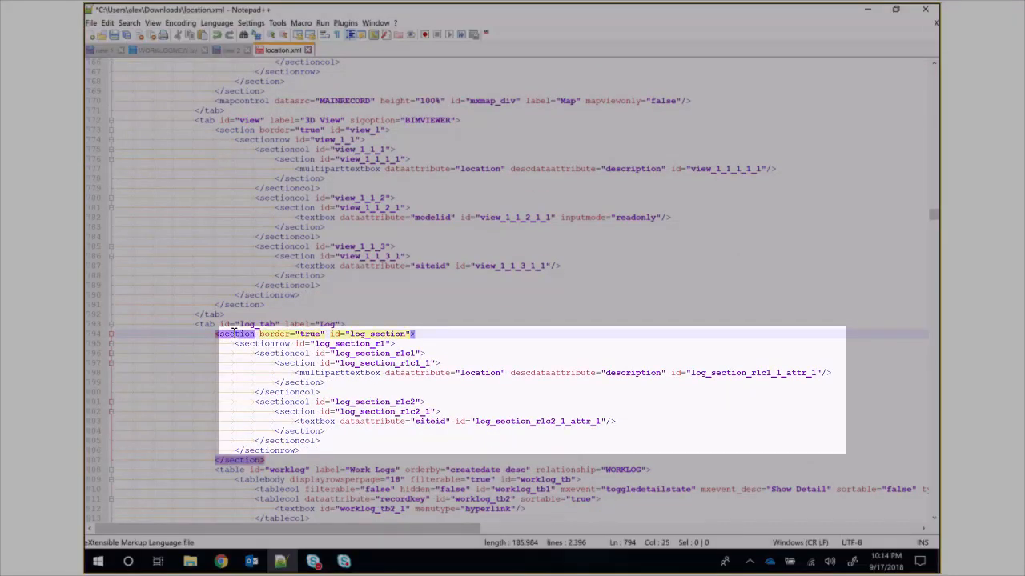
pyautogui.moveTo(232, 334); pyautogui.dragTo(272, 461)
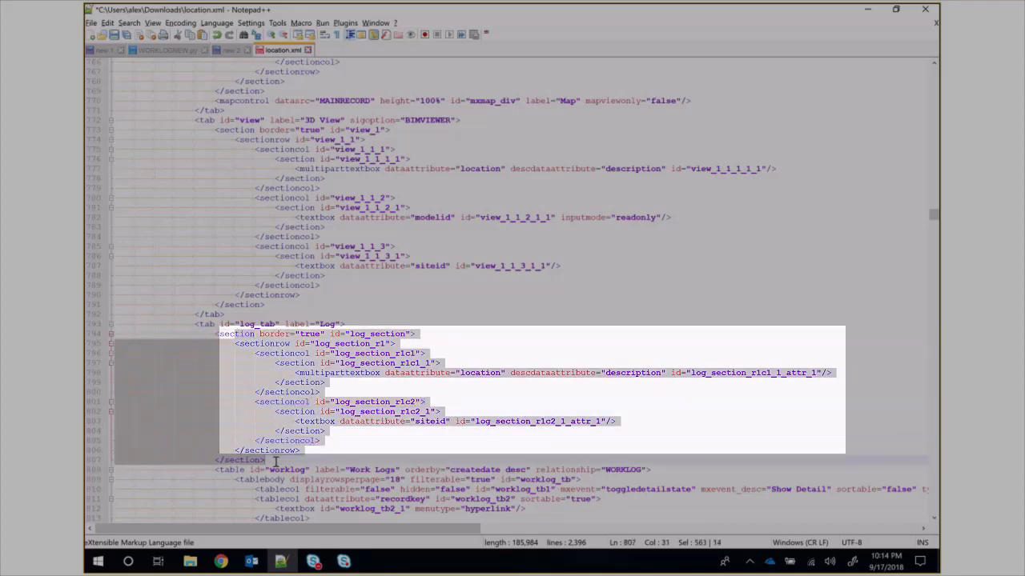
pyautogui.click(544, 395)
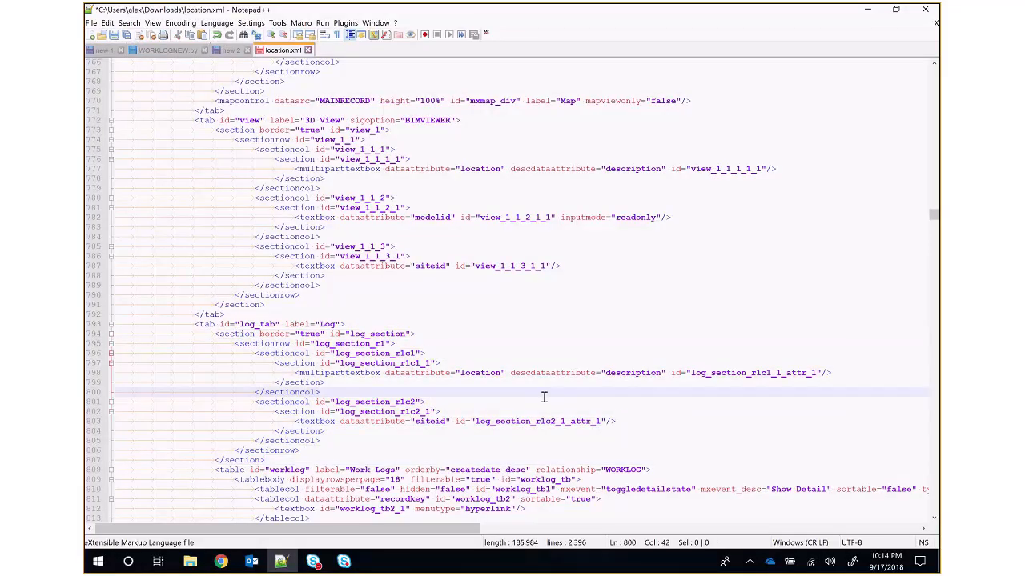
pyautogui.click(497, 374)
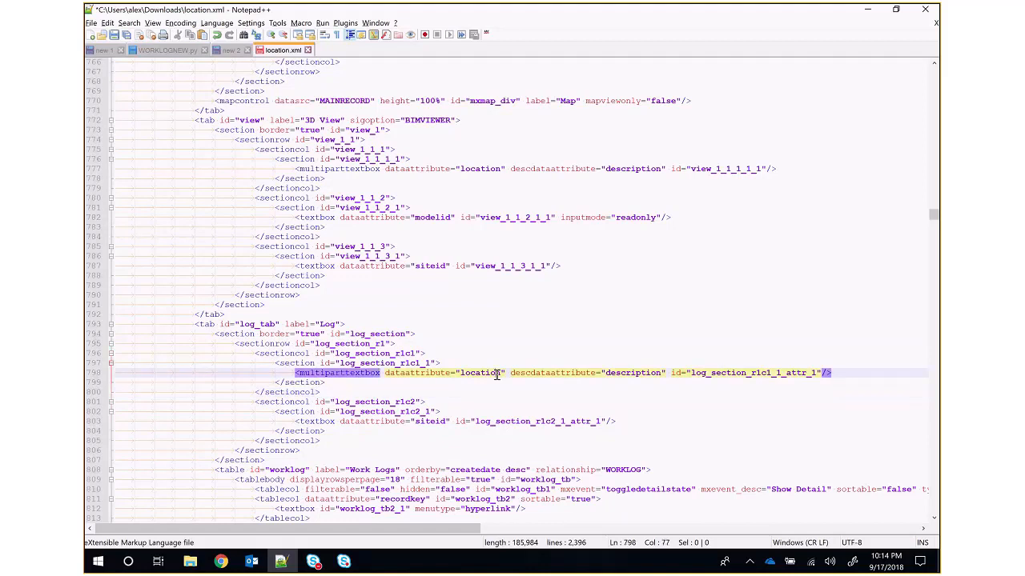
pyautogui.click(498, 384)
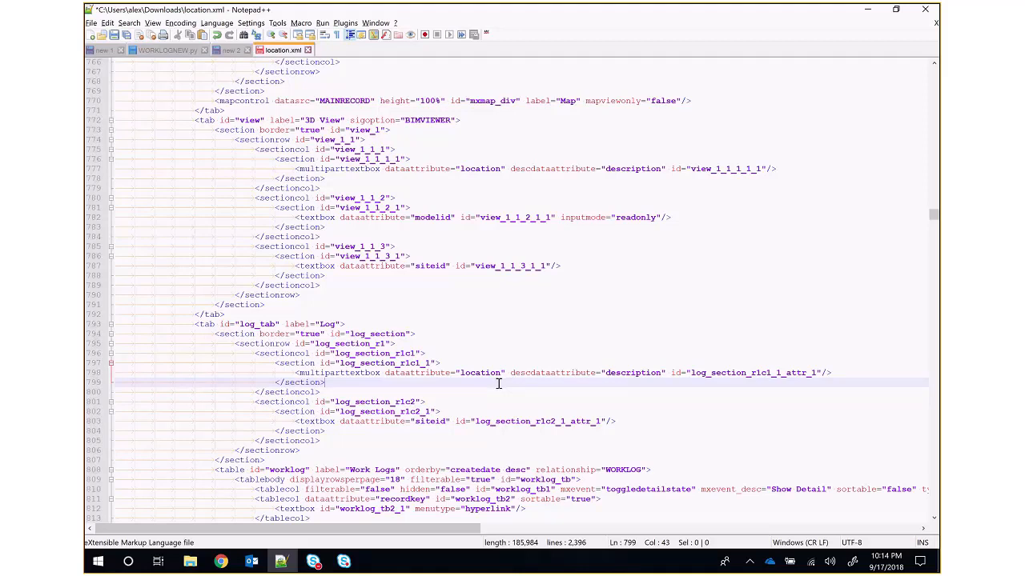
pyautogui.doubleClick(492, 373)
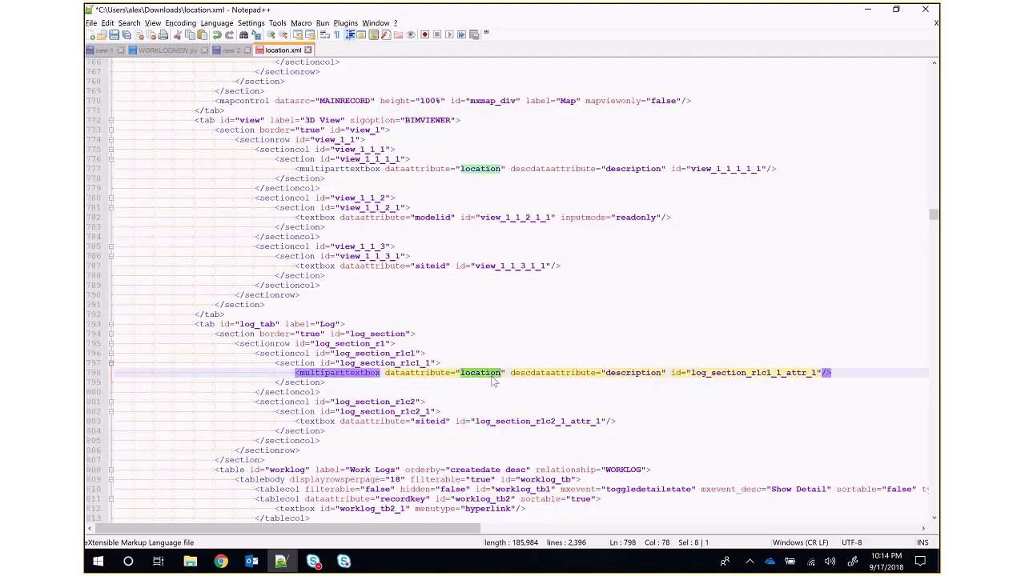
pyautogui.click(442, 422)
pyautogui.doubleClick(442, 421)
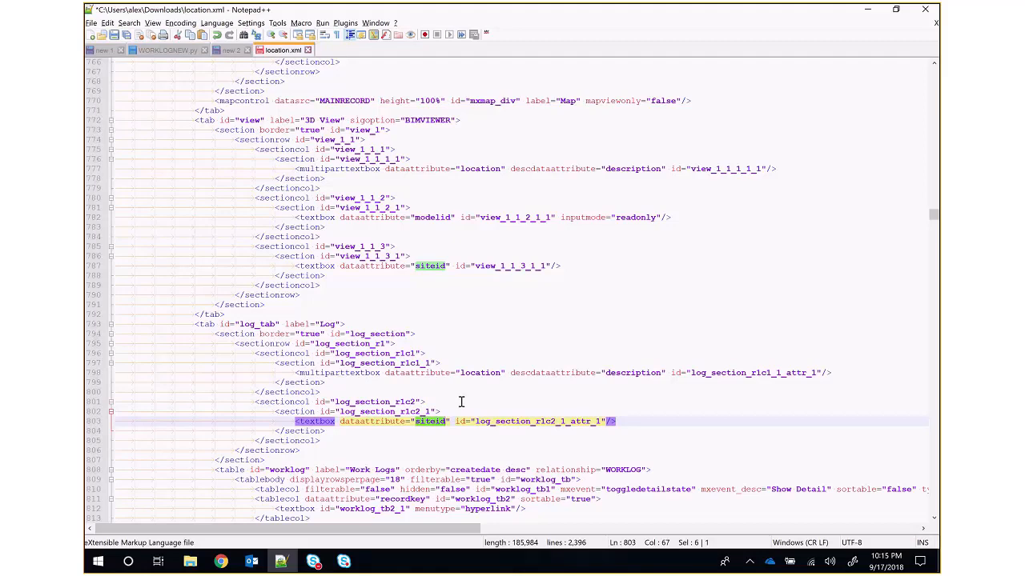
# Review the Work Logs table's WORKLOG relationship, its columns including the row-delete column, and its details section
pyautogui.scroll(-4, 520, 376)
pyautogui.doubleClick(625, 352)
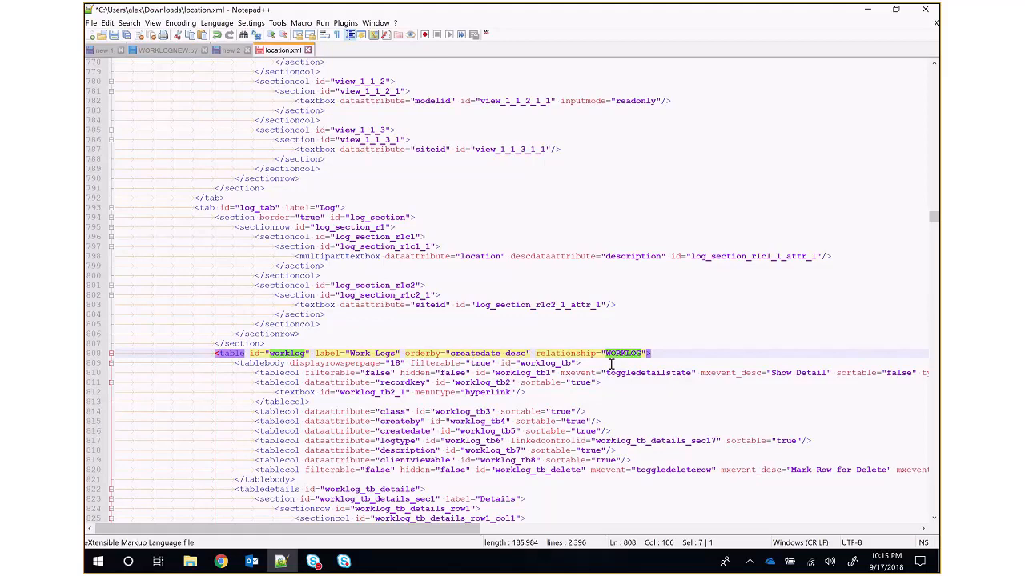
pyautogui.scroll(-1, 593, 372)
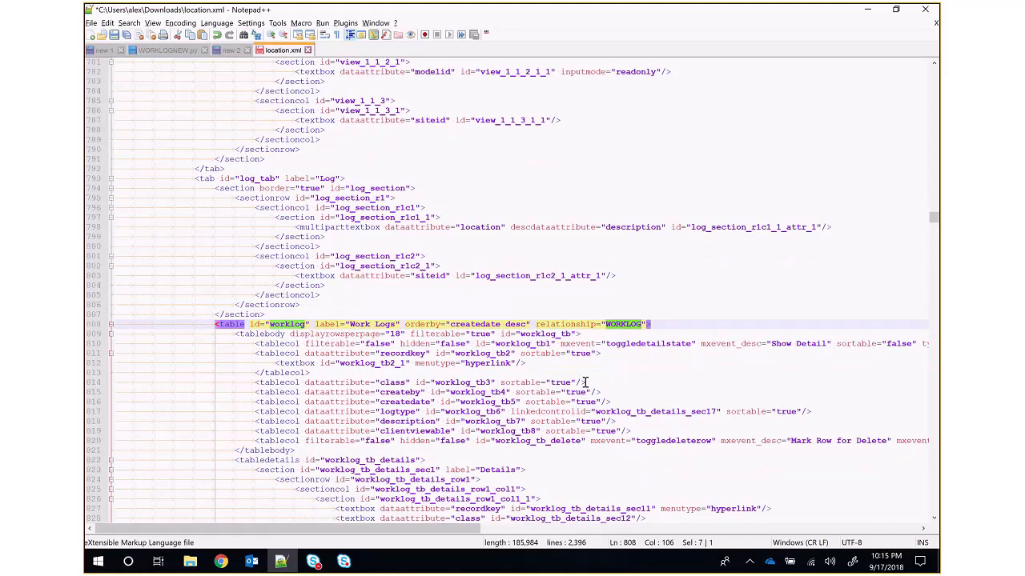
pyautogui.scroll(-1, 585, 383)
pyautogui.click(268, 410)
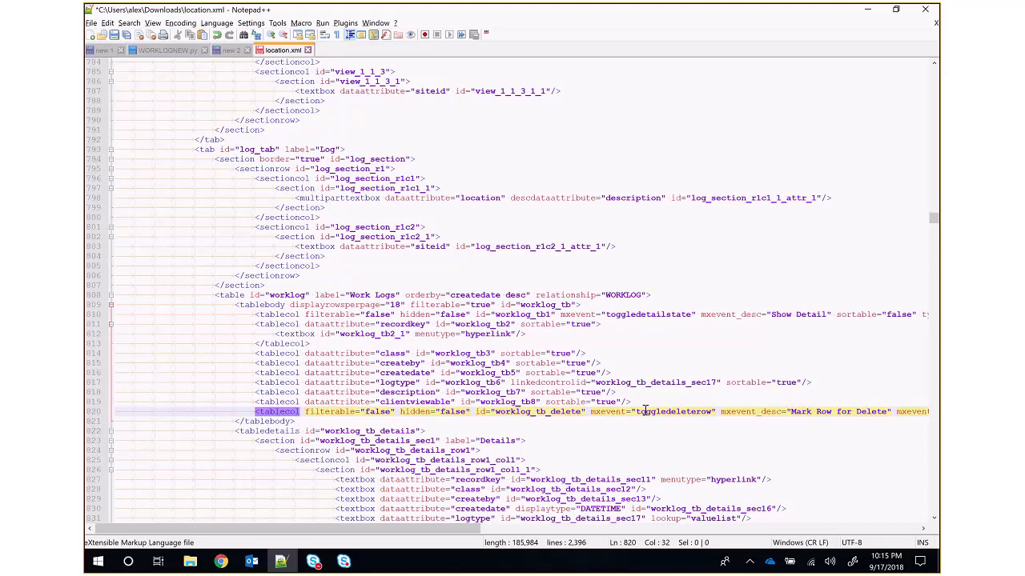
pyautogui.scroll(-5, 652, 424)
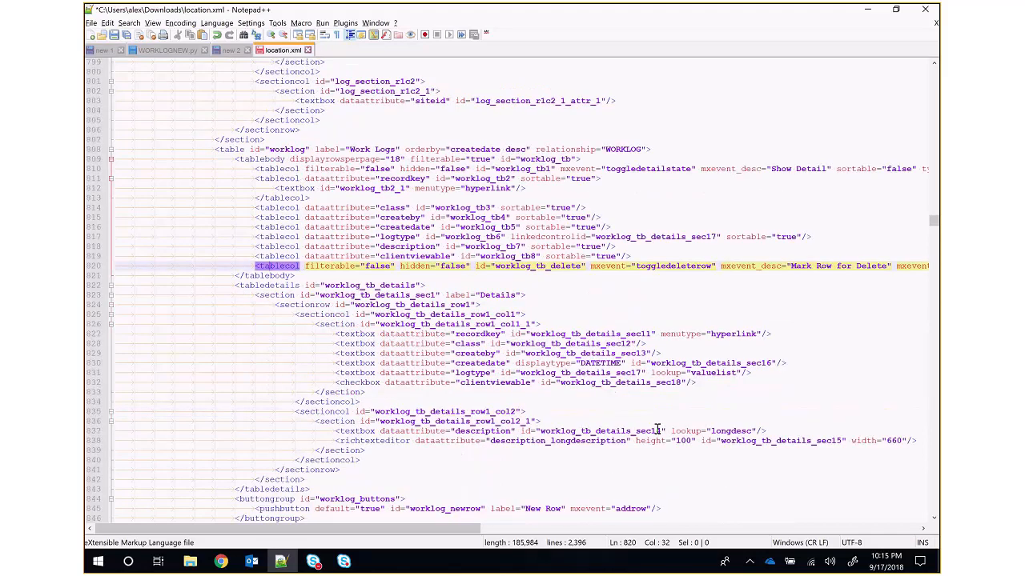
pyautogui.scroll(-1, 656, 430)
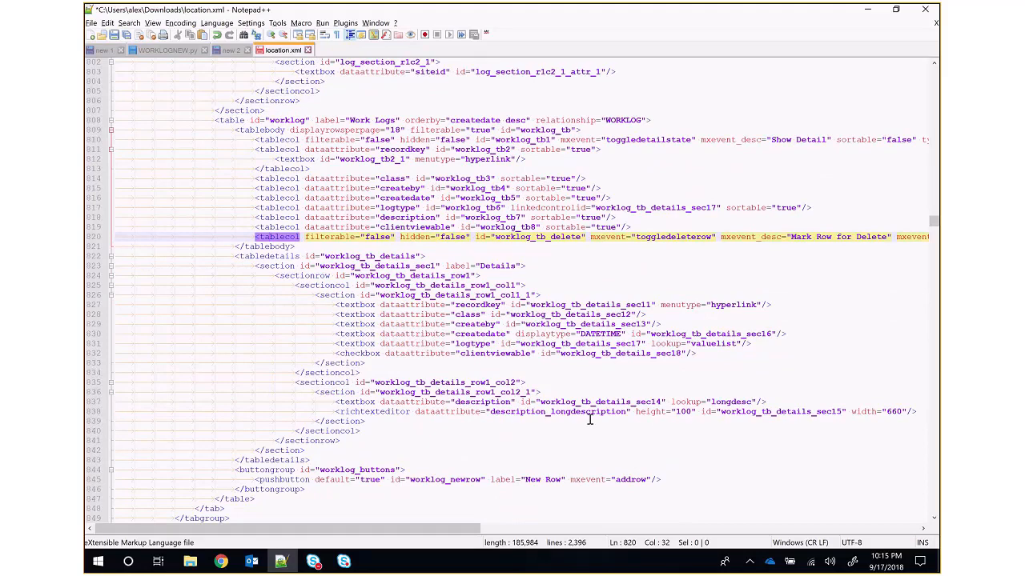
# Save location.xml and return to Application Designer in Chrome, closing the exported XML page
pyautogui.hotkey('ctrl', 's')
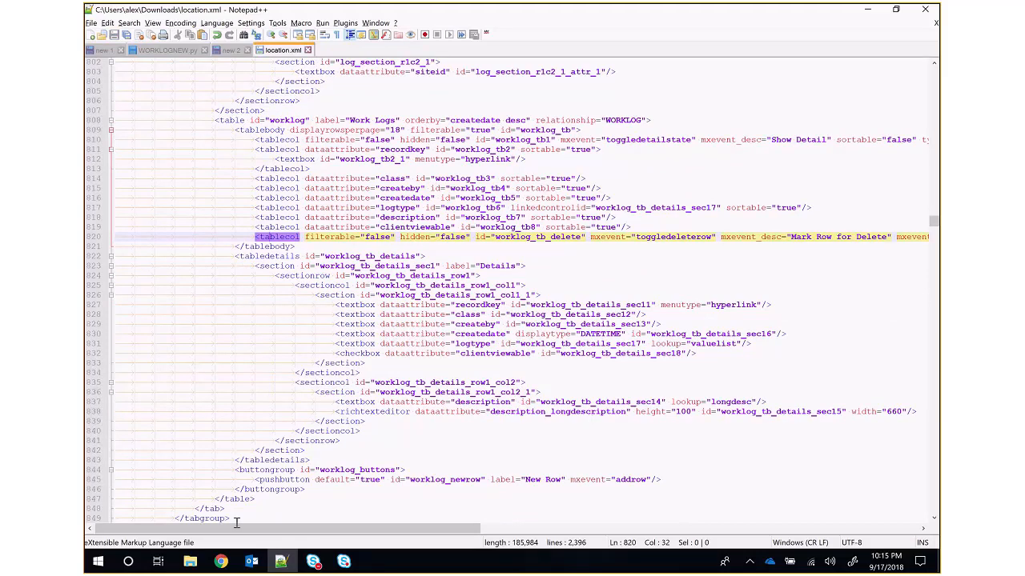
pyautogui.click(221, 562)
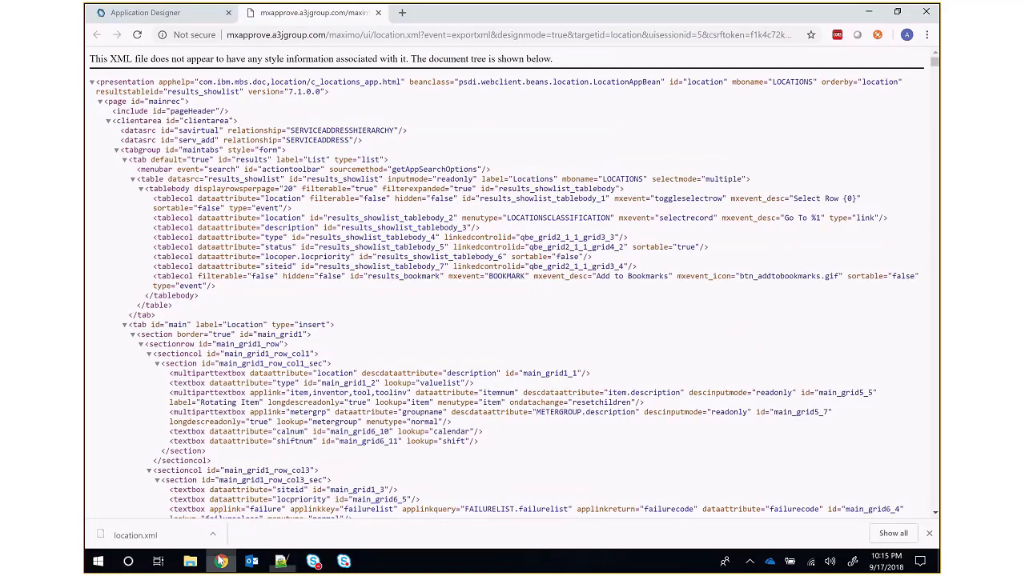
pyautogui.click(378, 12)
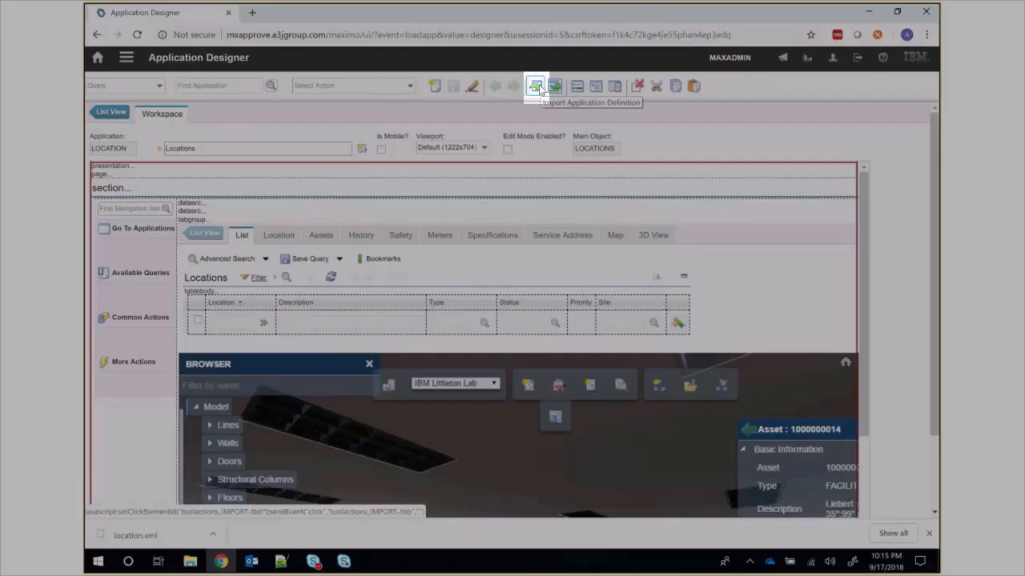
# Import location.xml from the Downloads folder as the application definition and display the new Log tab
pyautogui.click(535, 85)
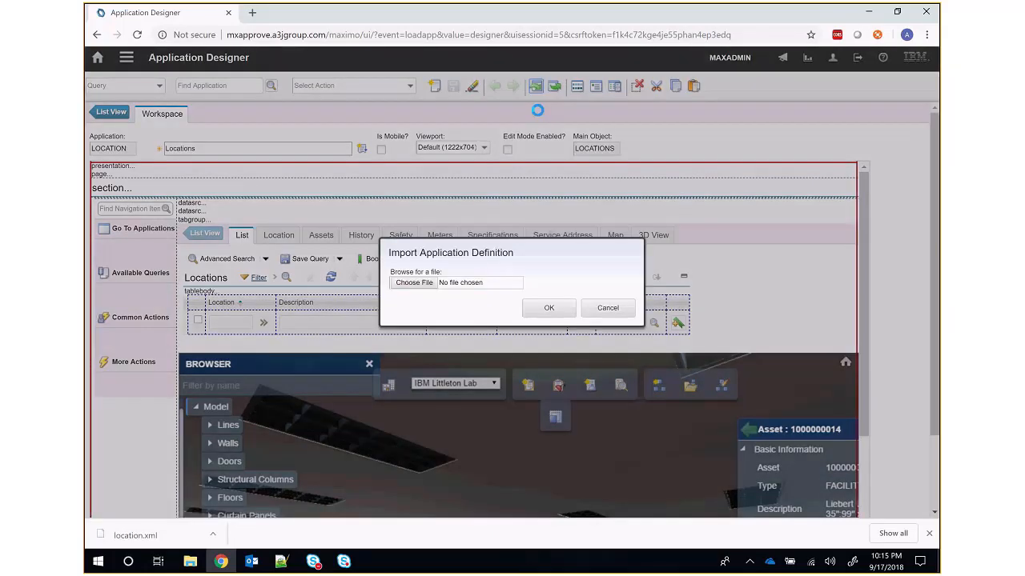
pyautogui.click(429, 283)
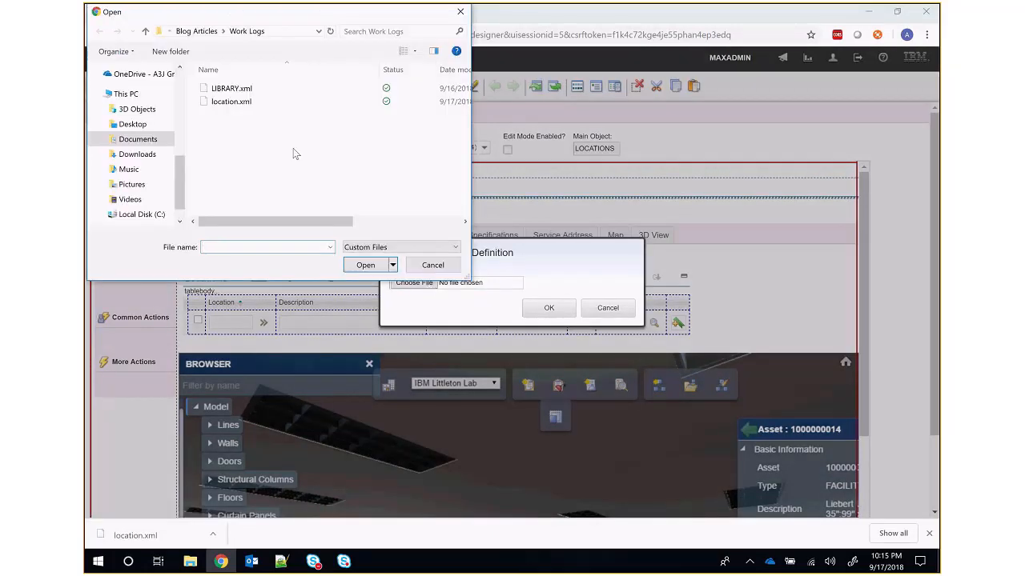
pyautogui.click(150, 156)
pyautogui.click(232, 89)
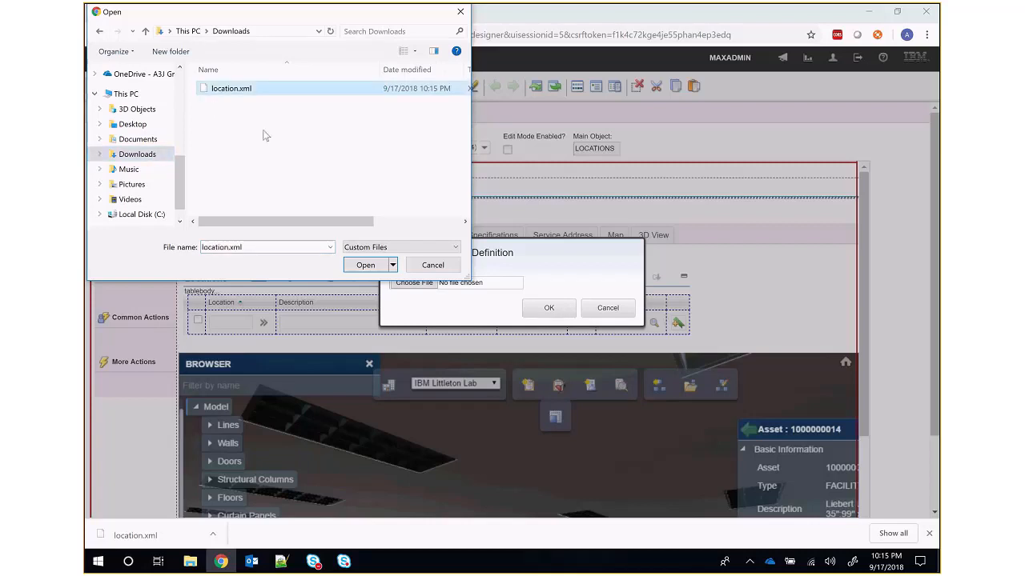
pyautogui.click(364, 265)
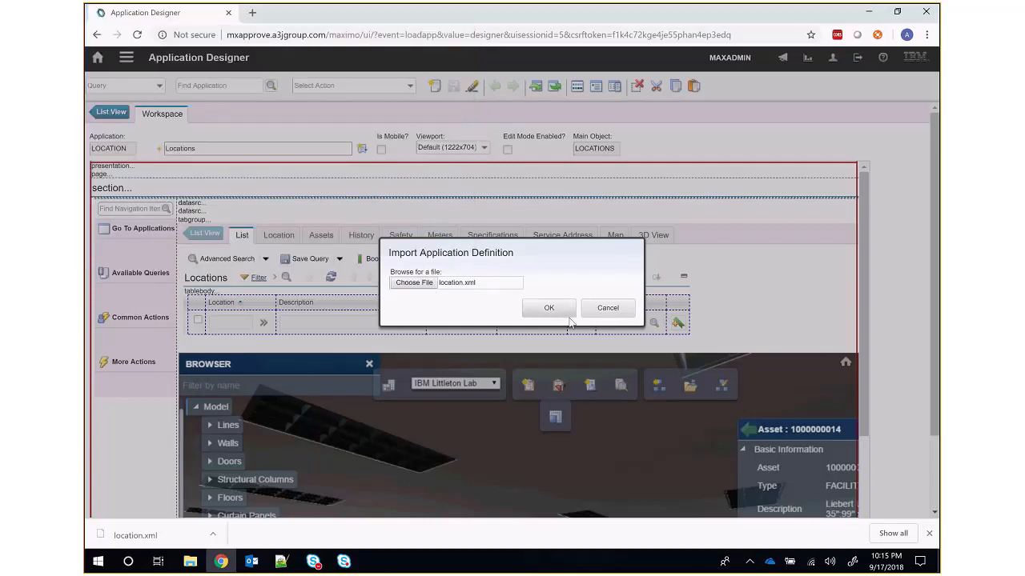
pyautogui.click(550, 309)
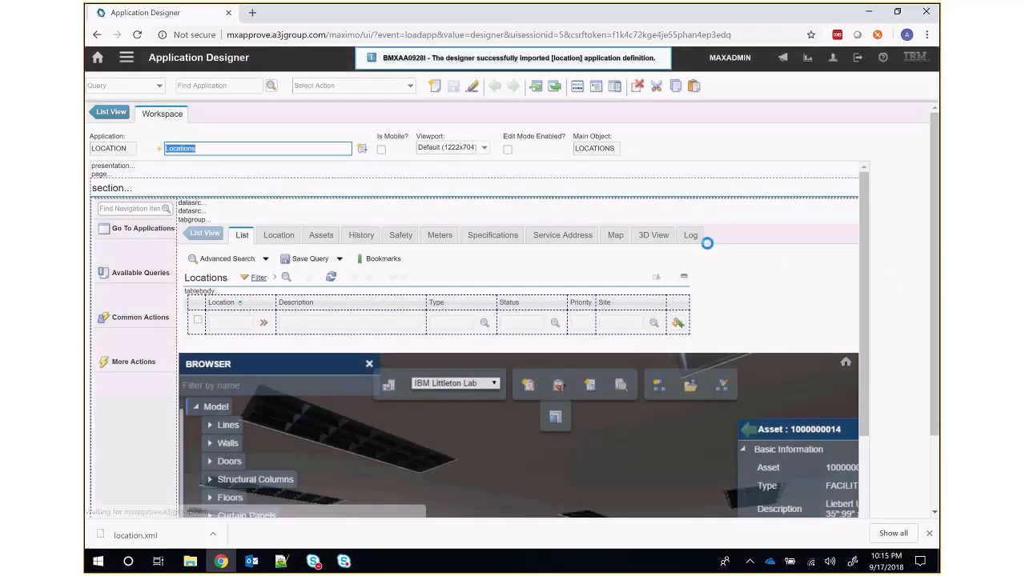
pyautogui.click(688, 238)
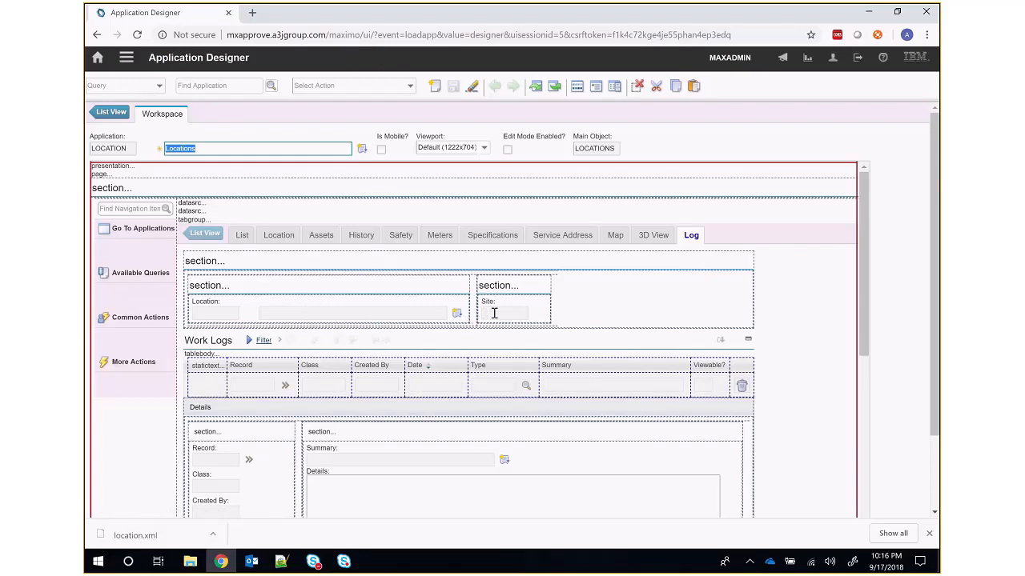
# Go to the Automation Scripts application and start creating a plain script without a launch point
pyautogui.scroll(-3, 394, 376)
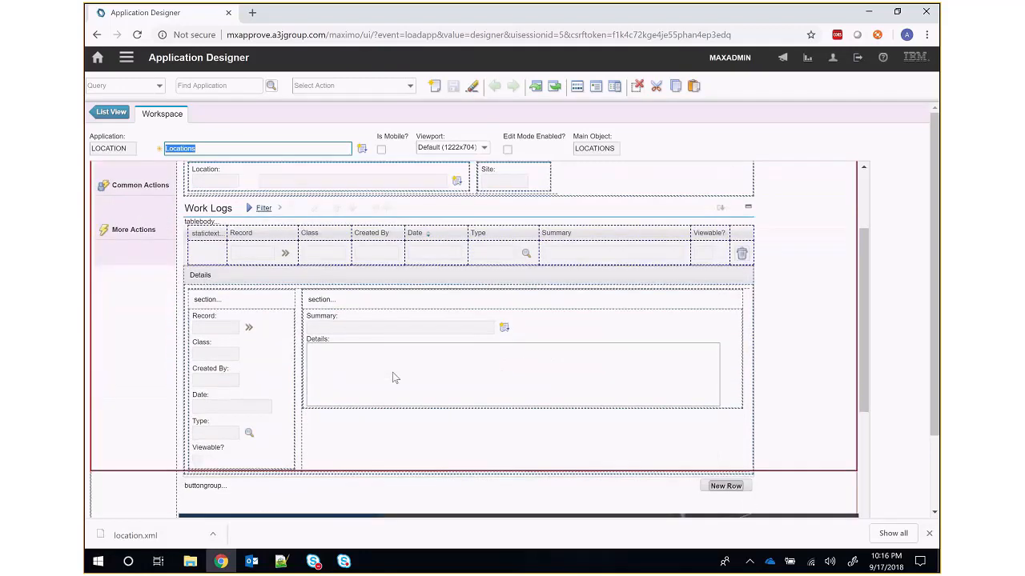
pyautogui.scroll(5, 392, 377)
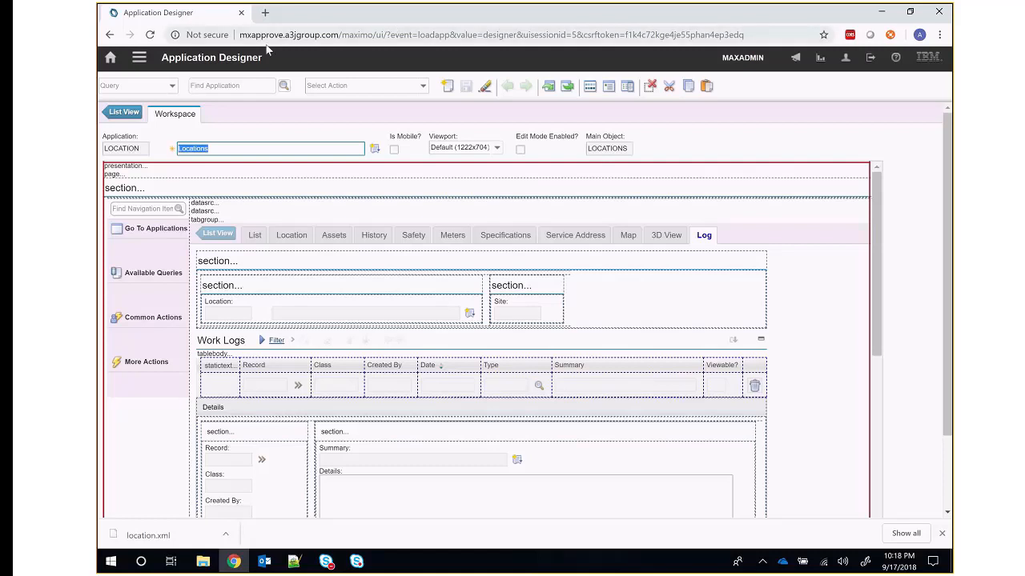
pyautogui.click(137, 62)
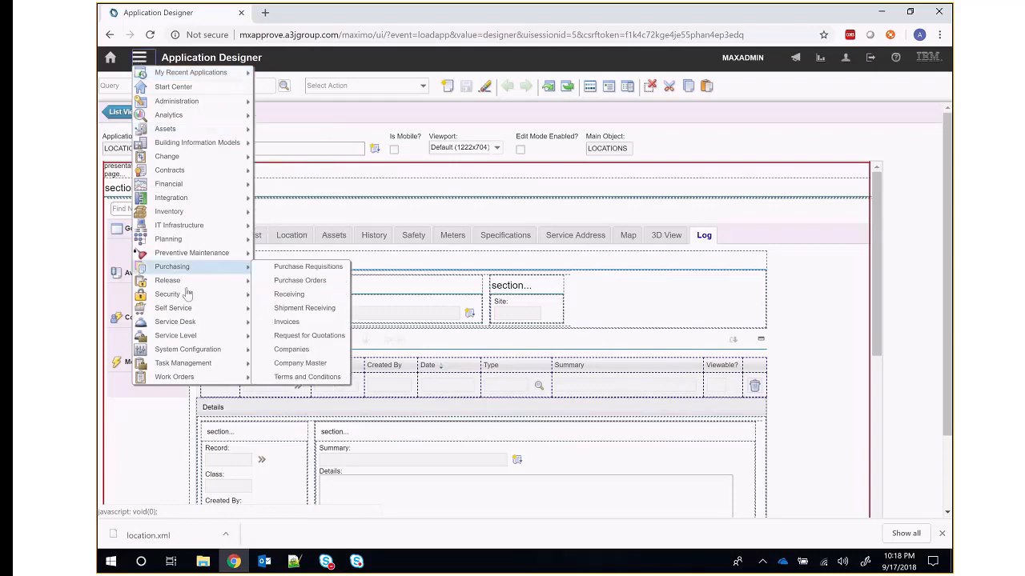
pyautogui.moveTo(188, 348)
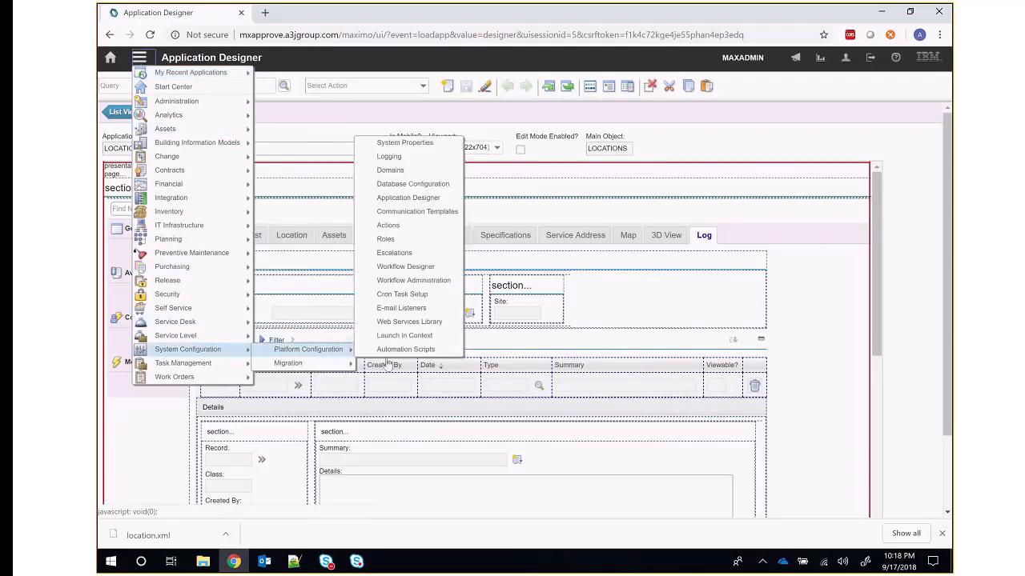
pyautogui.moveTo(316, 363)
pyautogui.click(396, 350)
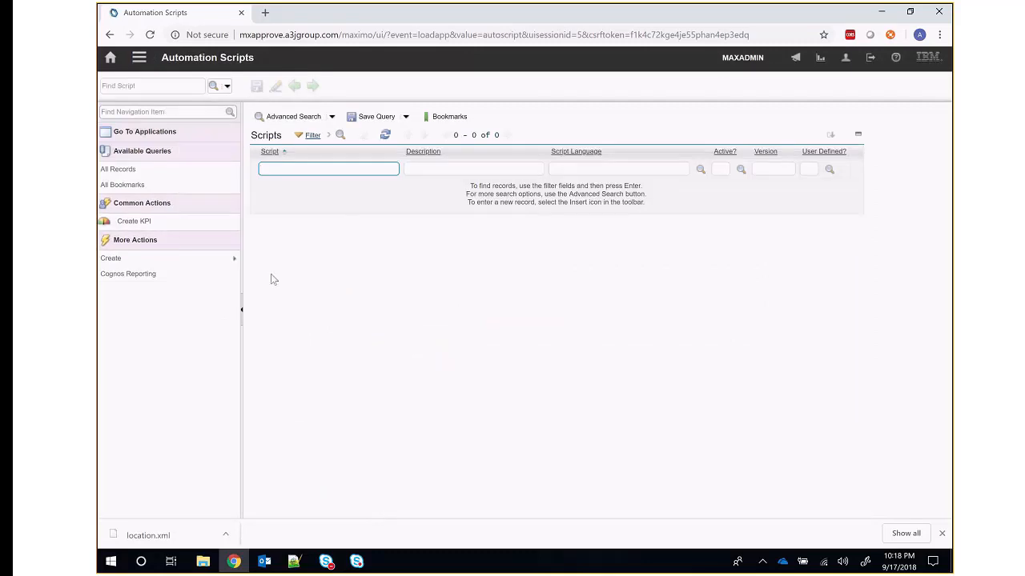
pyautogui.click(219, 263)
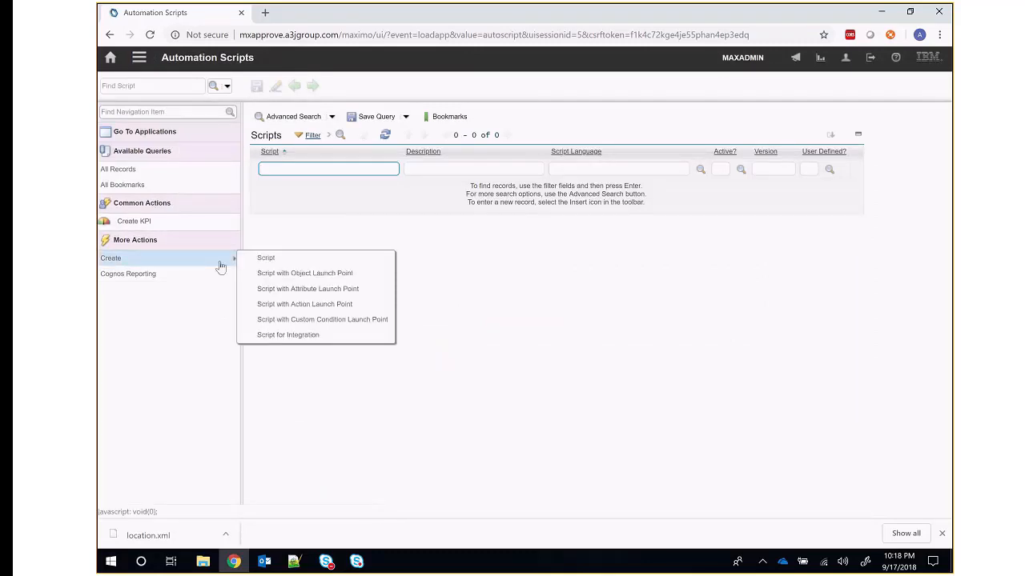
pyautogui.click(264, 258)
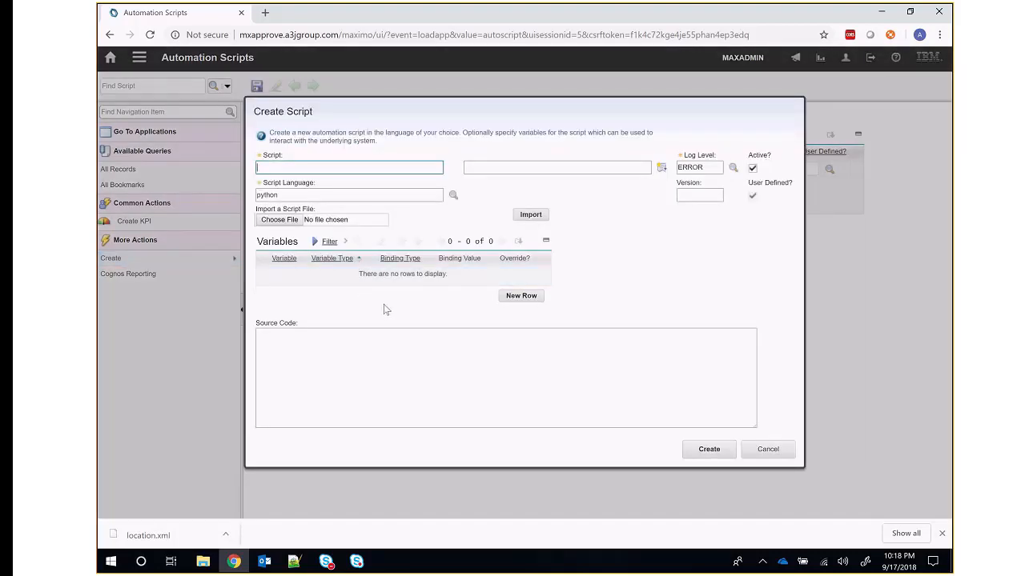
# Name the script WORKLOG.NEW and describe it as "Work Log Script on Add"
pyautogui.write('WORKLOG.NEW')
pyautogui.press('Tab')
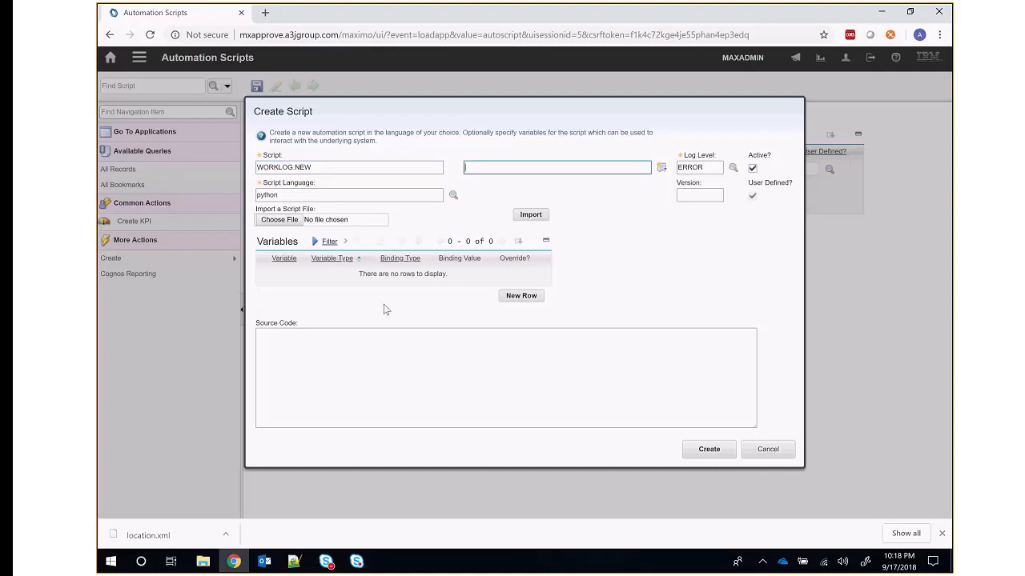
pyautogui.write('Work Log Script on Add')
pyautogui.press('Tab')
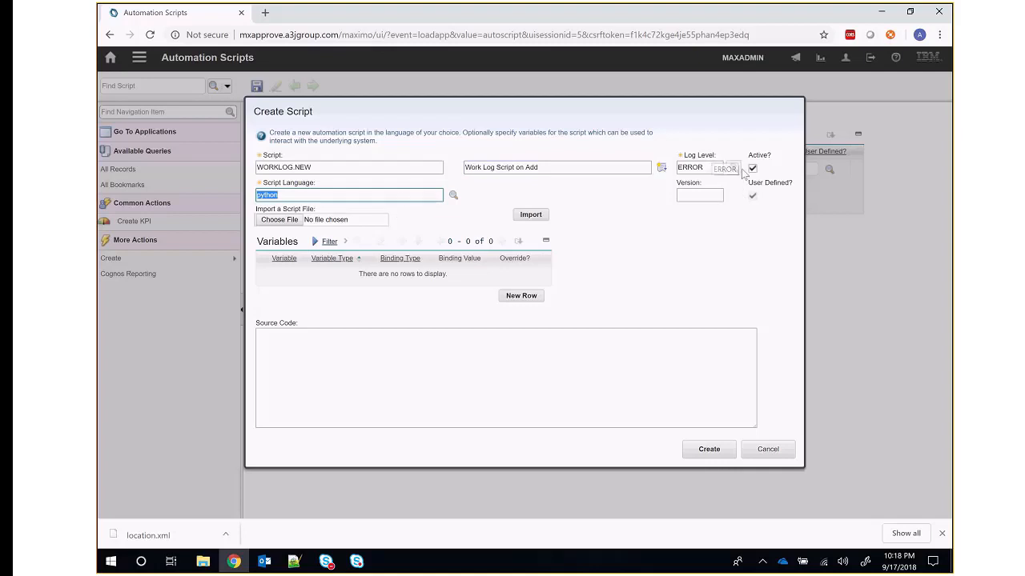
# Copy all the code of WORKLOGNEW.py from Notepad++ into the script's source code in Chrome and create the script
pyautogui.click(637, 347)
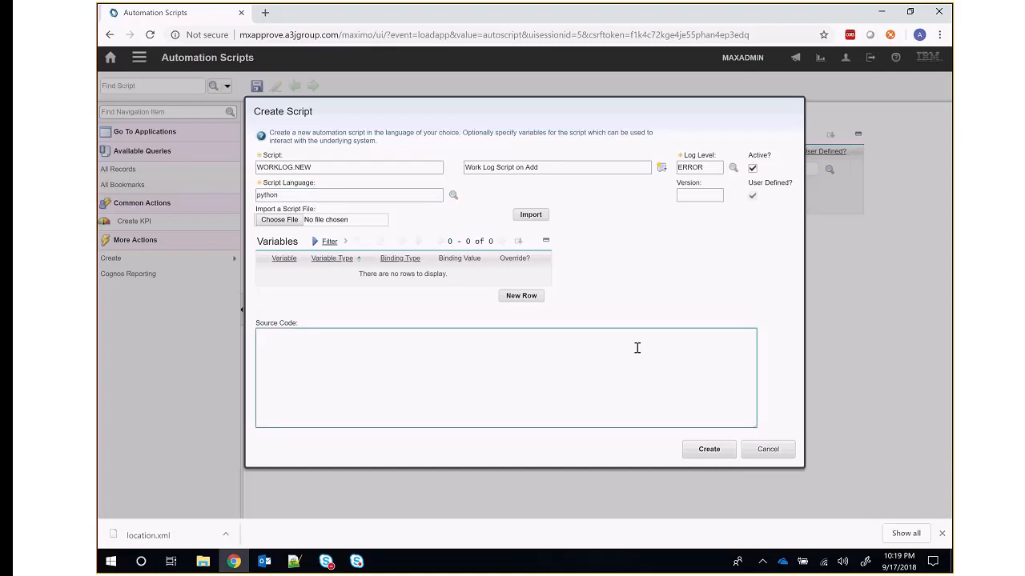
pyautogui.click(302, 559)
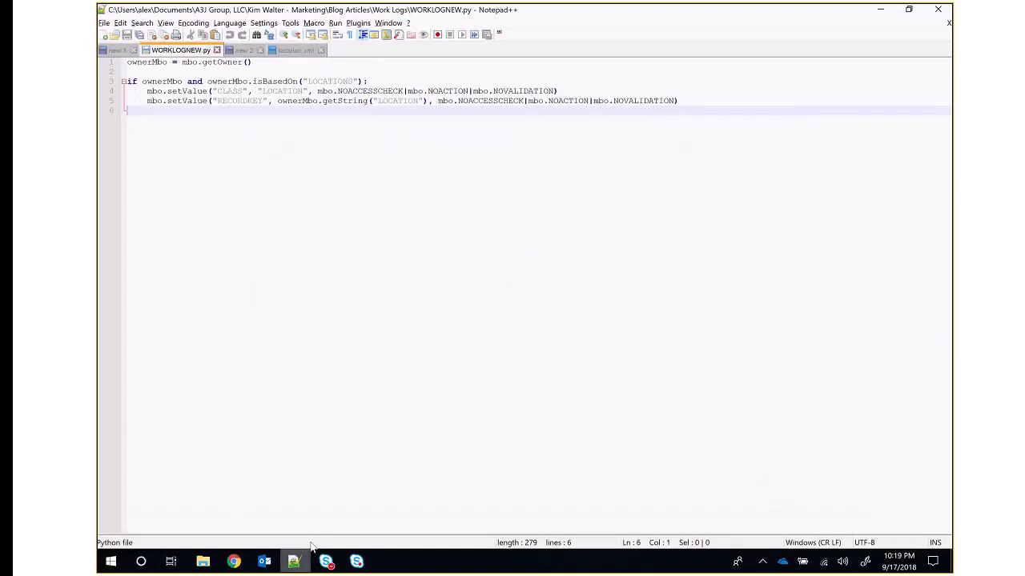
pyautogui.hotkey('ctrl', 'a')
pyautogui.hotkey('ctrl', 'c')
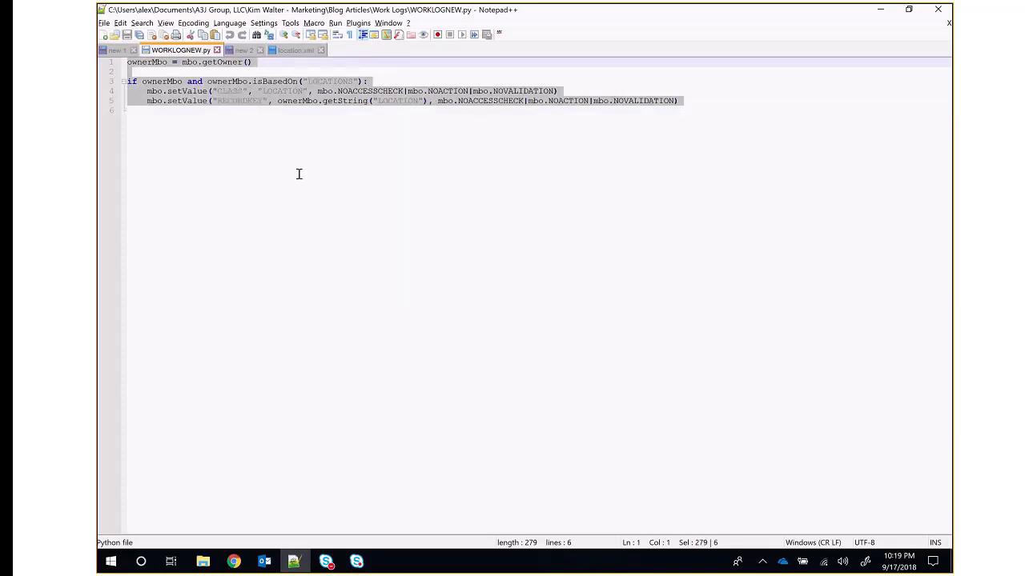
pyautogui.click(299, 174)
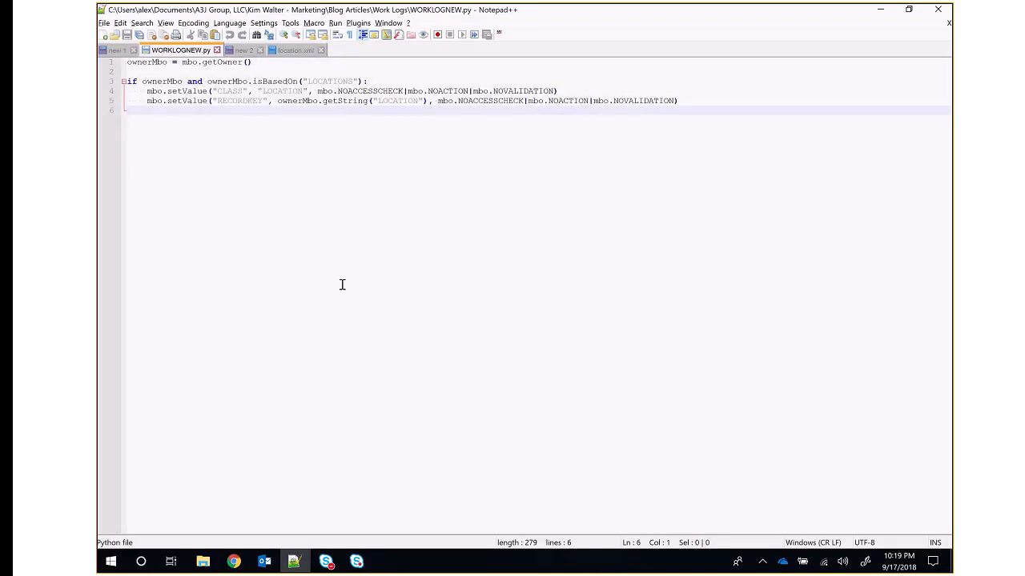
pyautogui.click(239, 566)
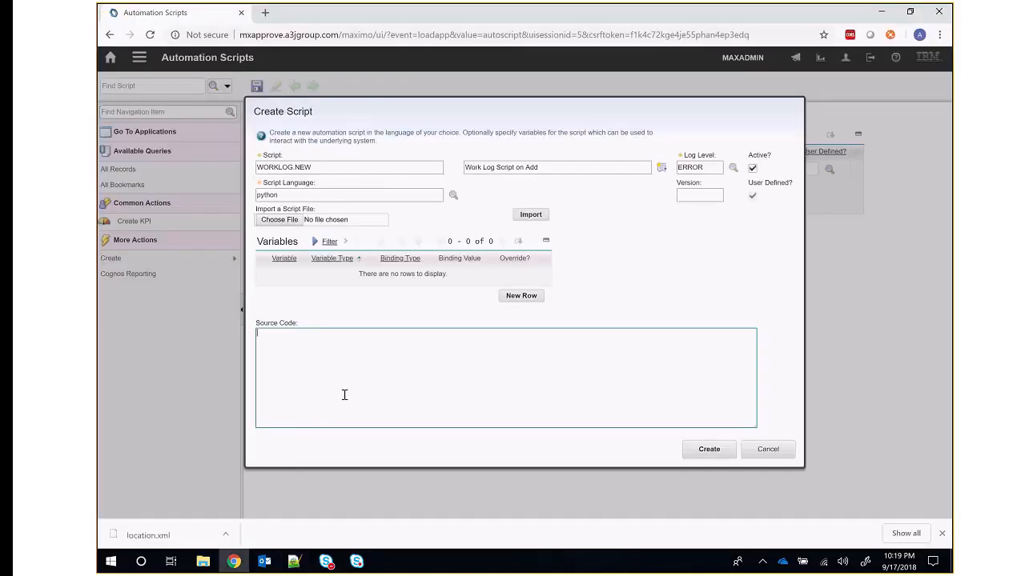
pyautogui.hotkey('ctrl', 'v')
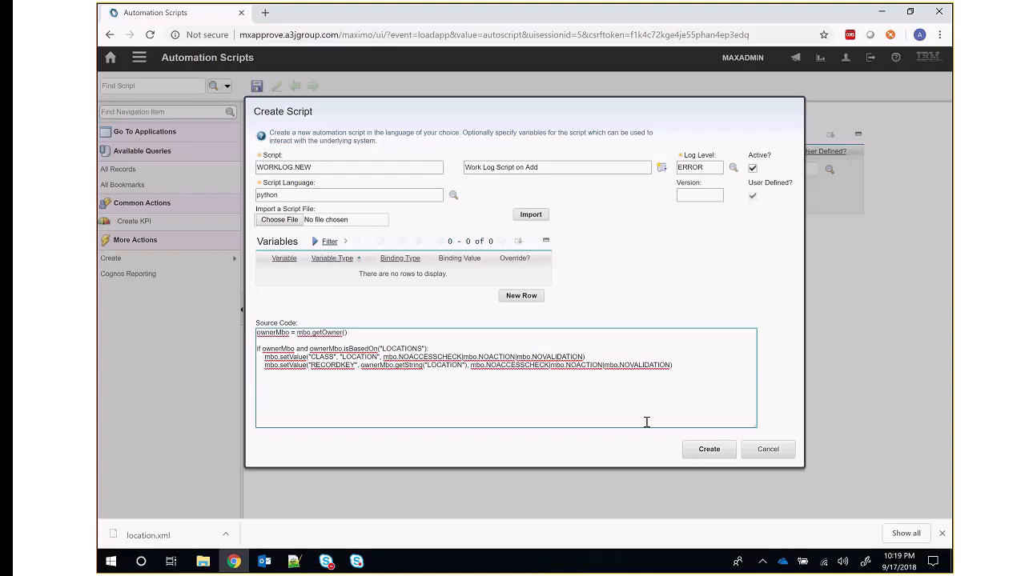
pyautogui.click(708, 449)
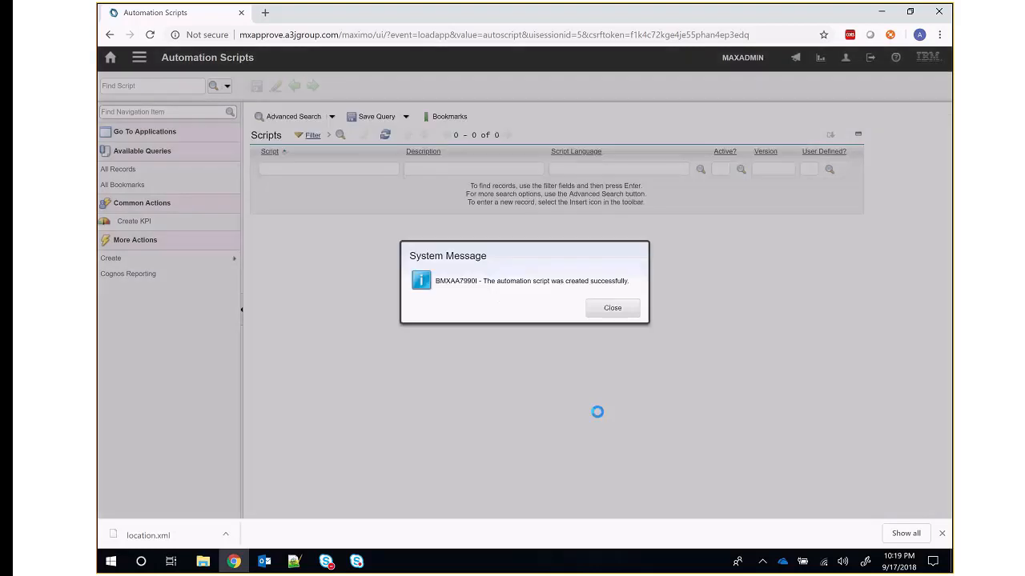
pyautogui.click(613, 309)
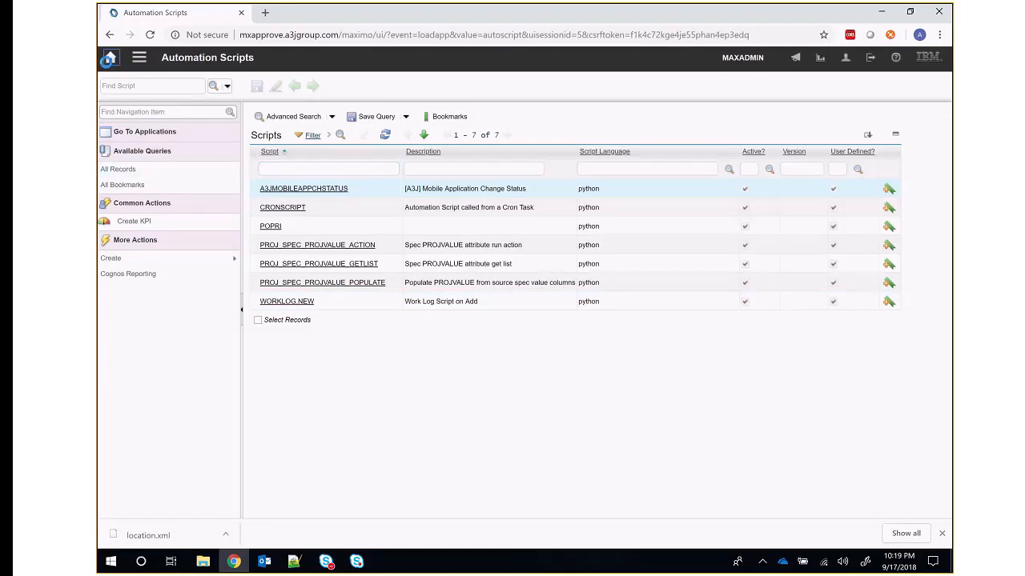
# In the Locations application, list the BEDFORD site's locations and open the Log tab of location ADDR2001
pyautogui.click(110, 58)
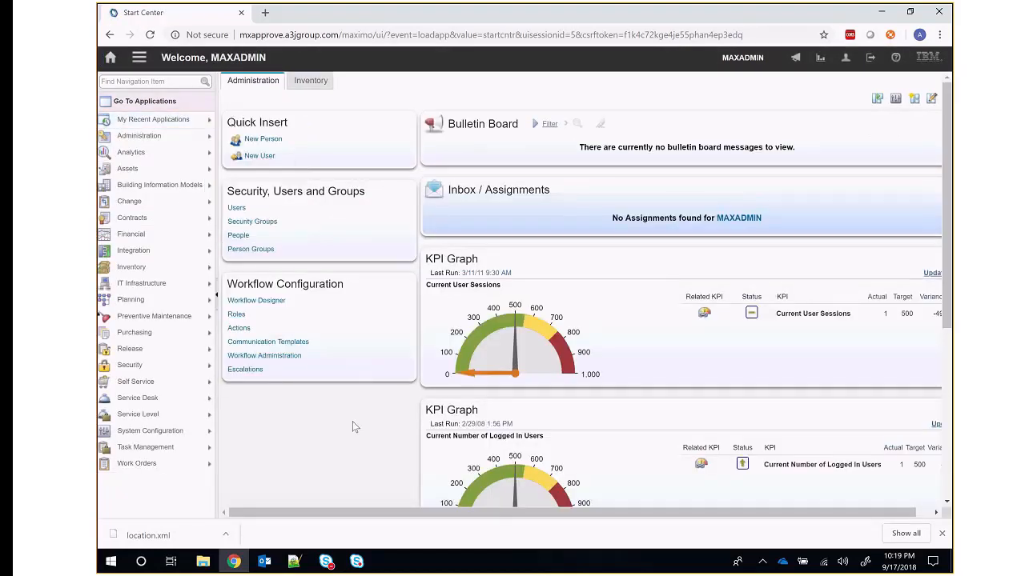
pyautogui.moveTo(202, 173)
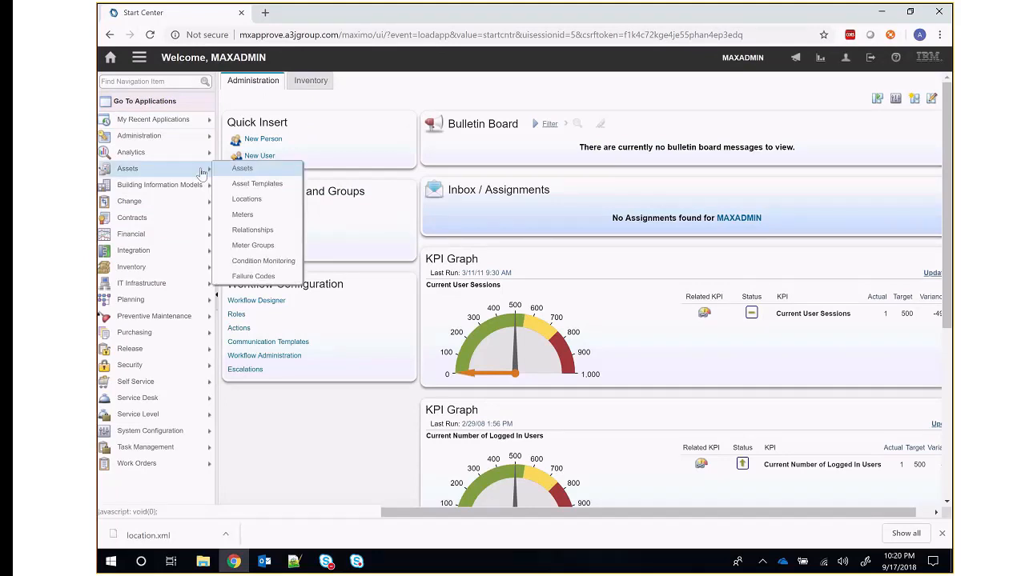
pyautogui.click(238, 204)
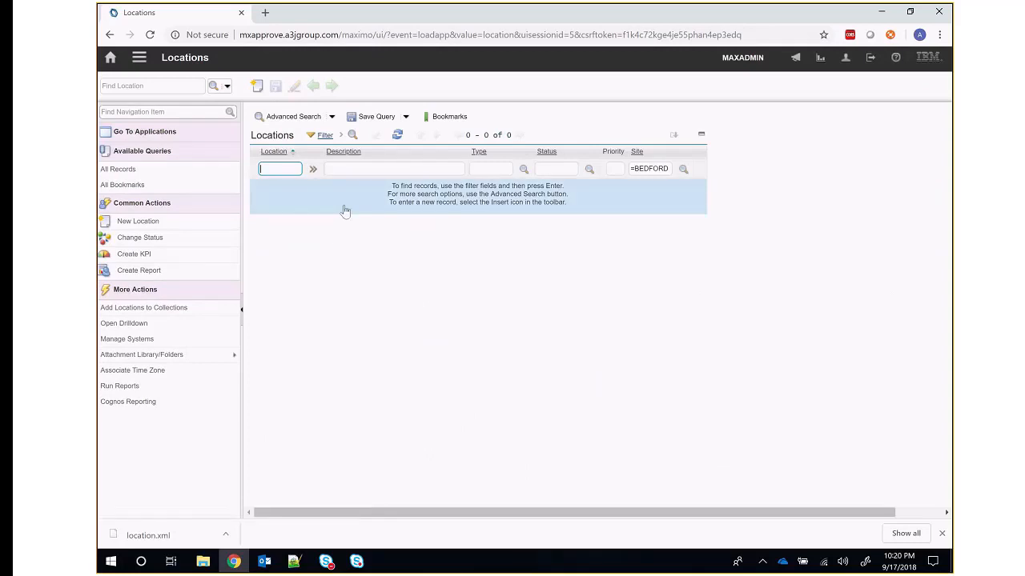
pyautogui.press('Return')
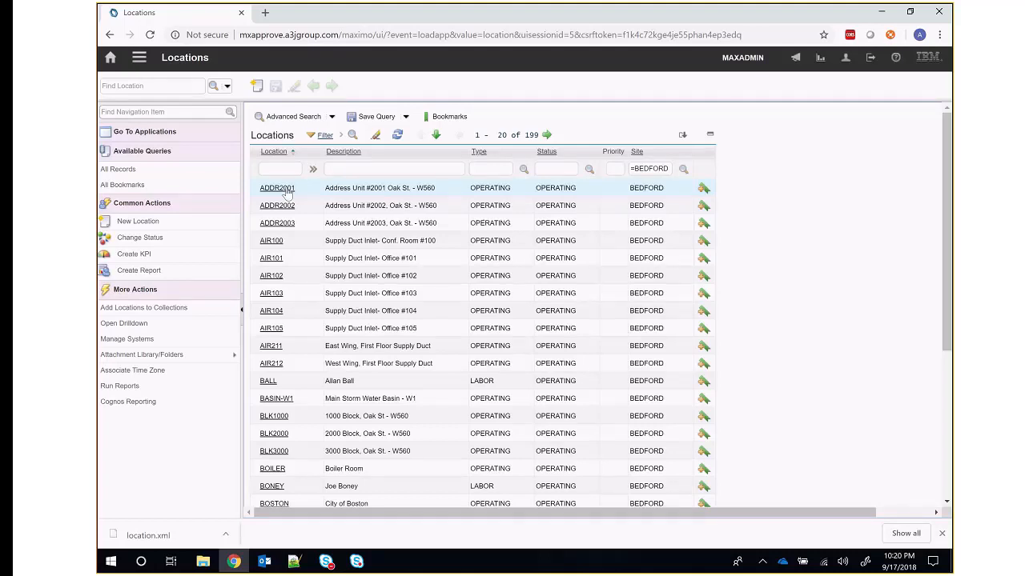
pyautogui.click(286, 188)
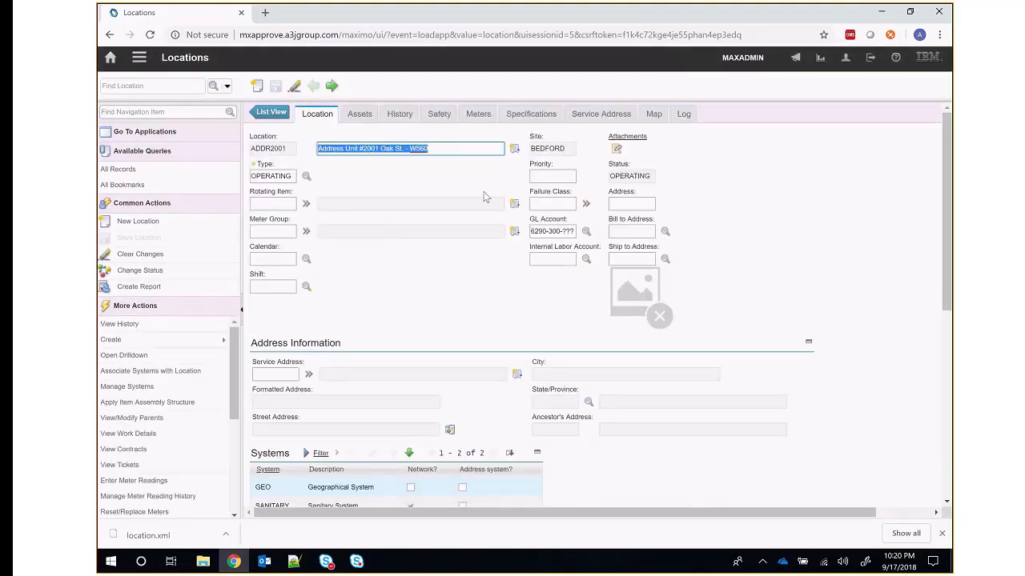
pyautogui.click(686, 116)
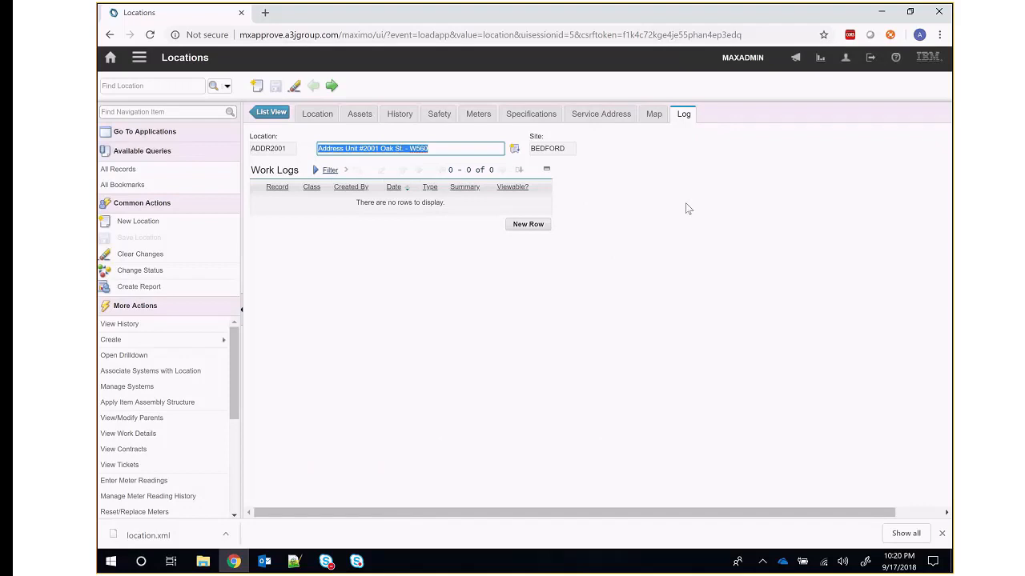
# Add a viewable work log with the summary "This is our demo Work Log entry" and the details "Hooray!", and save the location record
pyautogui.click(529, 227)
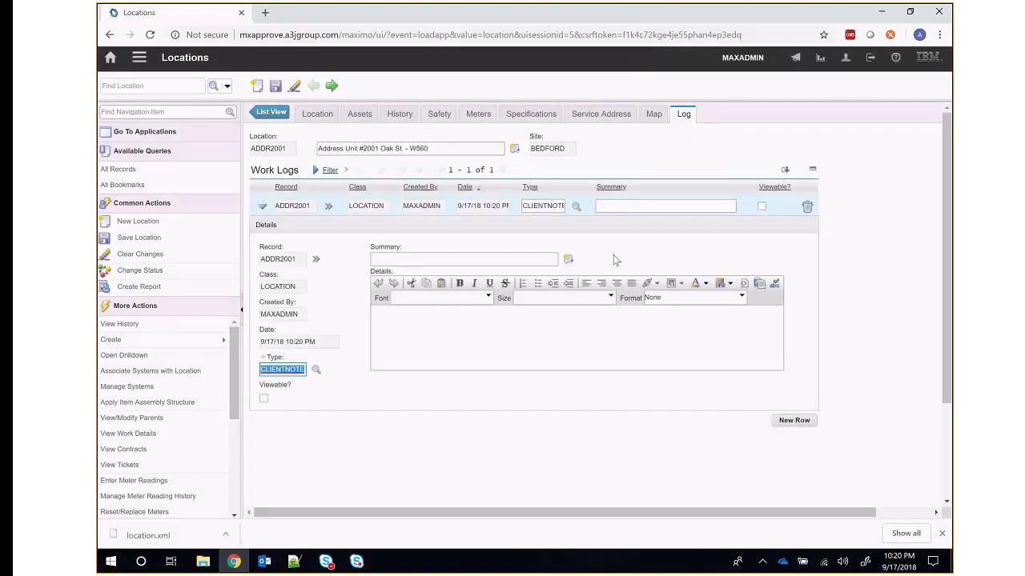
pyautogui.click(535, 255)
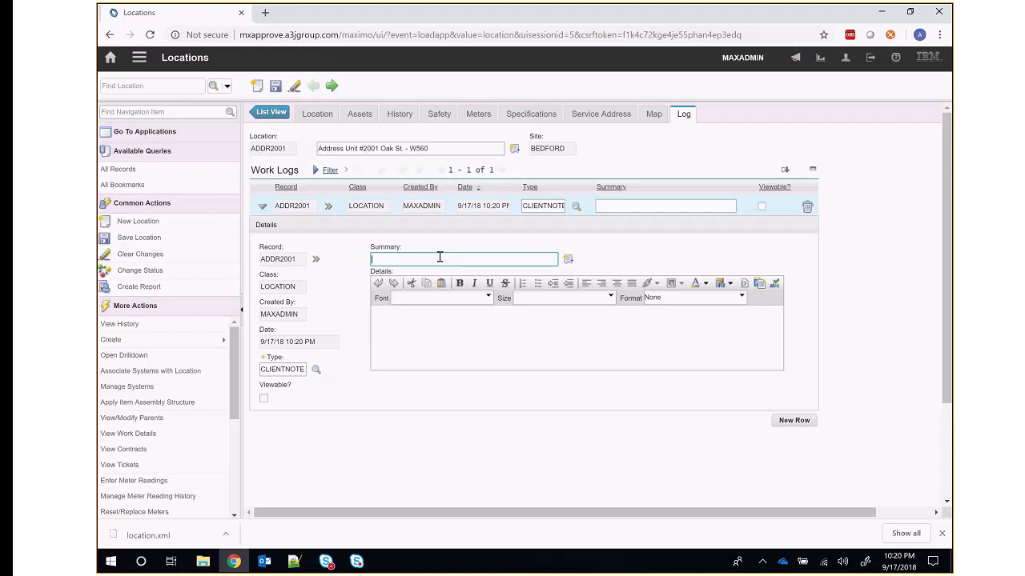
pyautogui.write('his is our demo Work Log ')
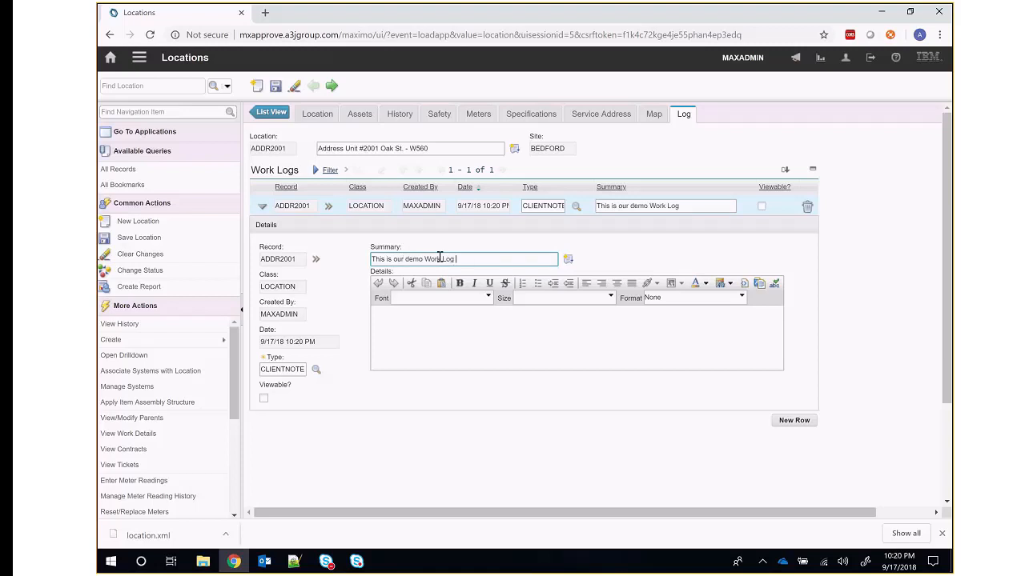
pyautogui.write('entry')
pyautogui.press('Tab')
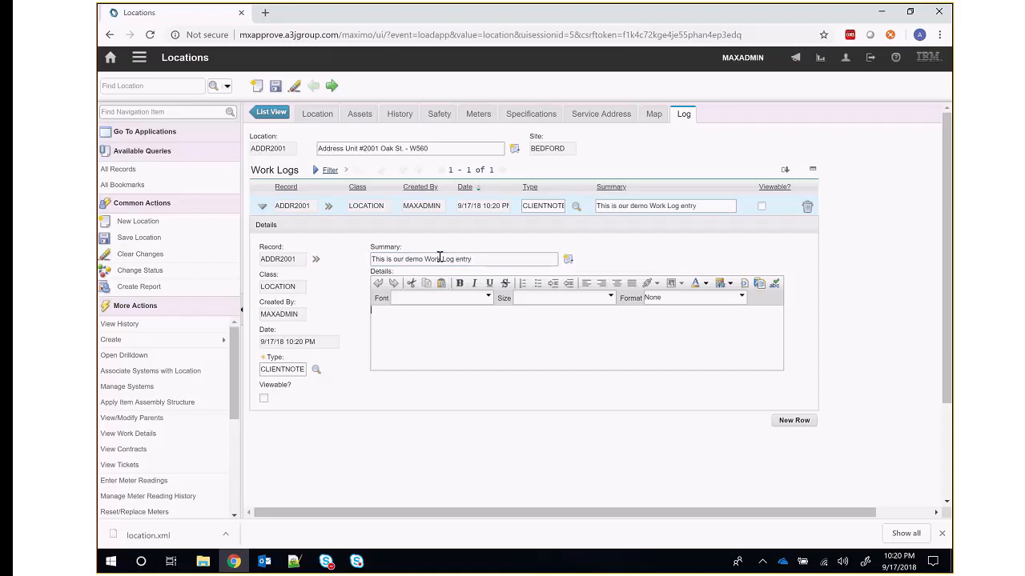
pyautogui.write('Hooray!')
pyautogui.click(264, 398)
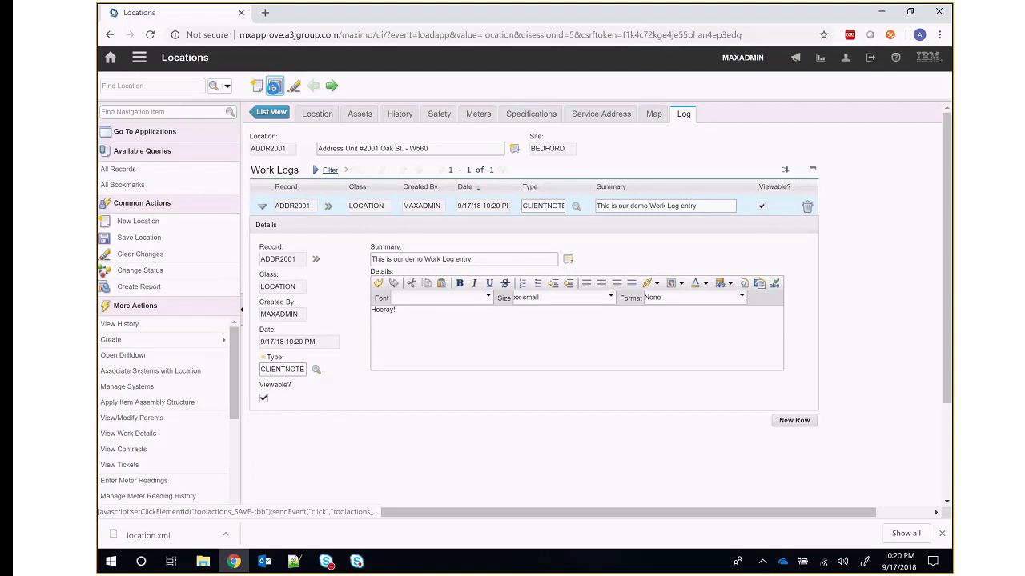
pyautogui.click(274, 86)
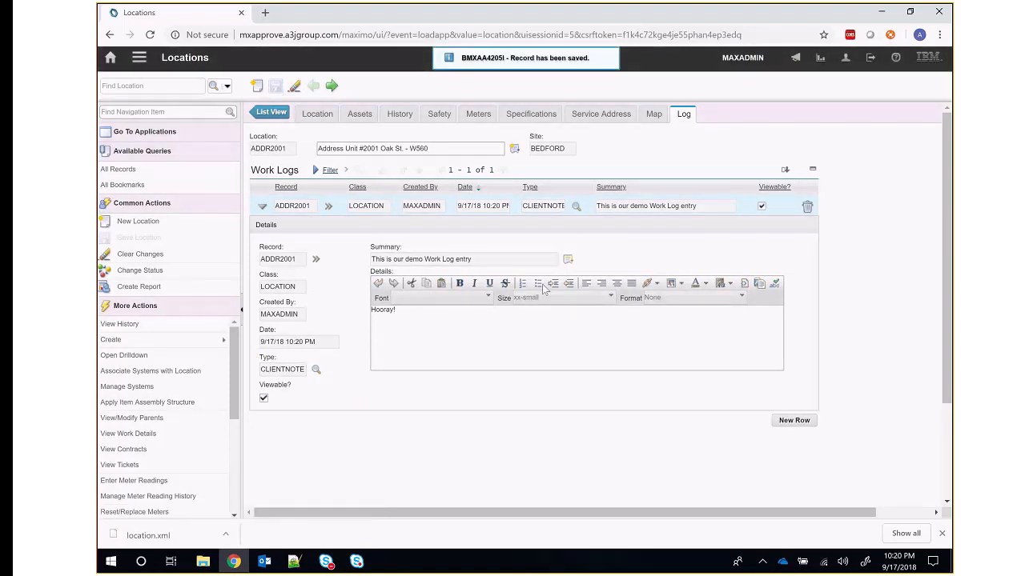